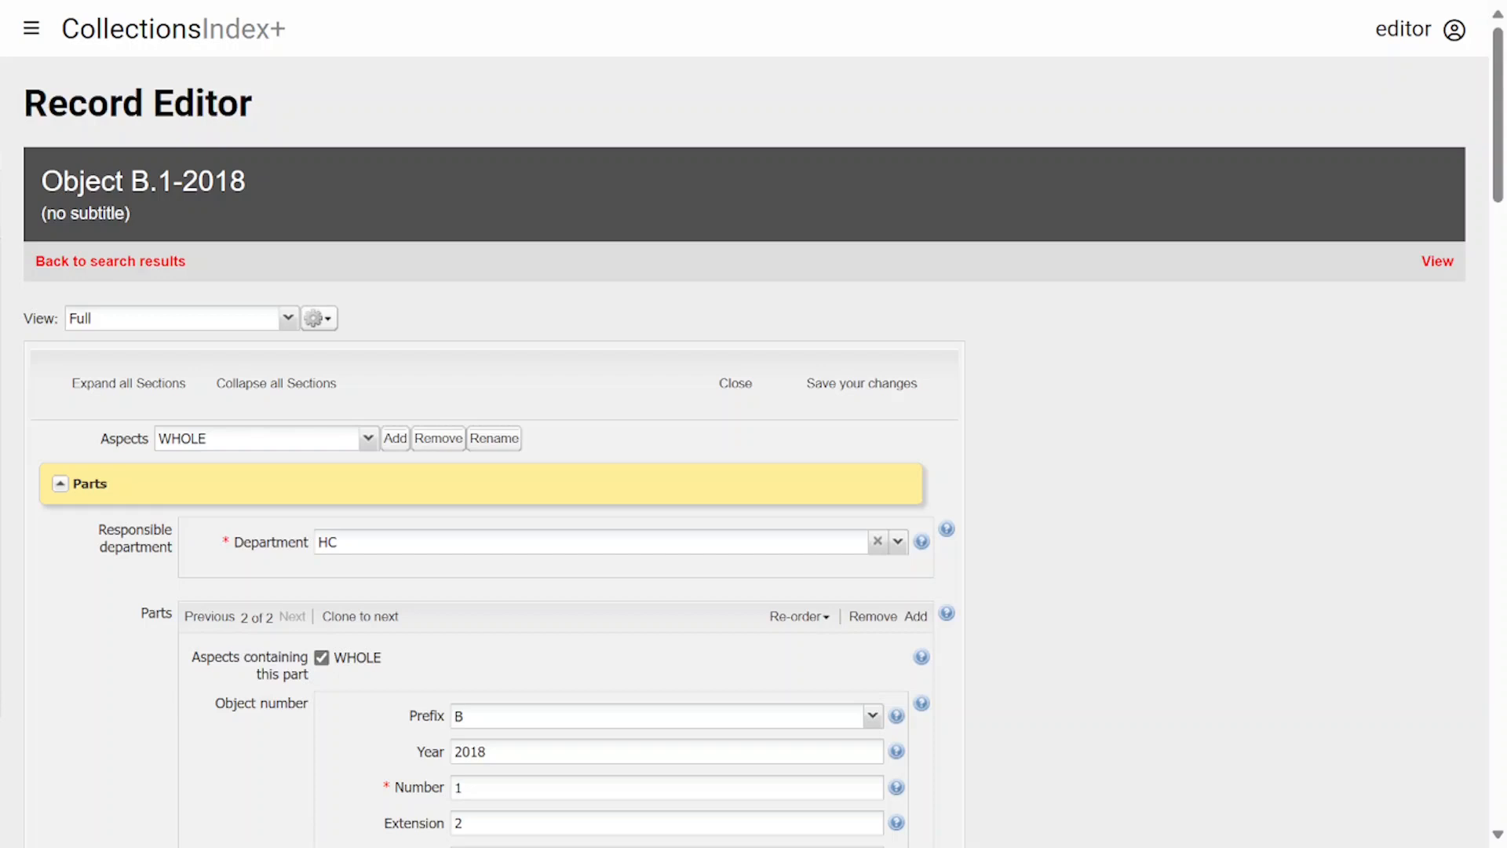
# Review the existing part entries of object B.1-2018 by stepping back and forth between them.
pyautogui.scroll(-3, 754, 471)
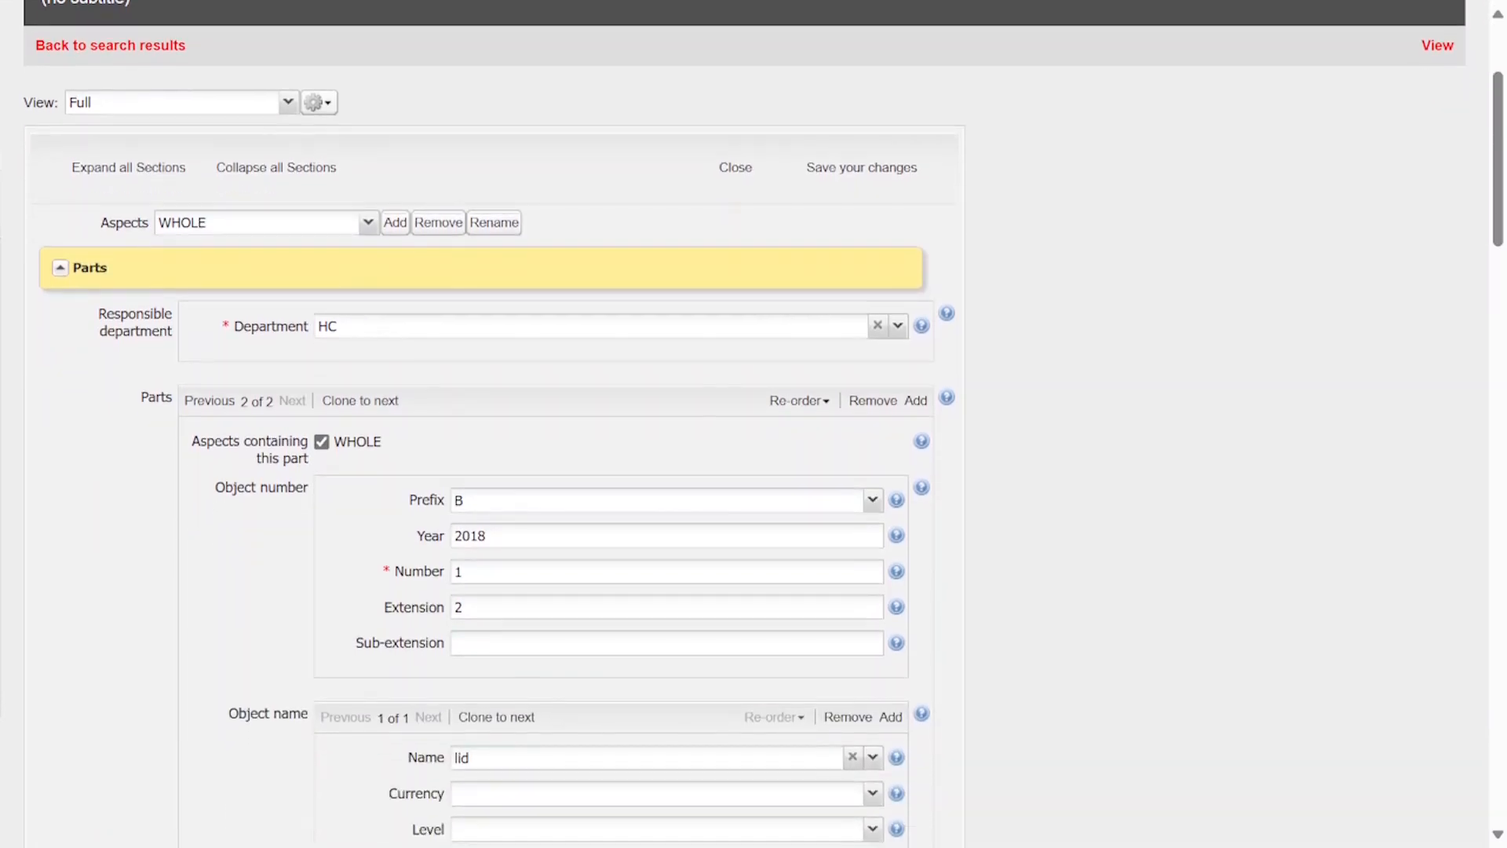
pyautogui.scroll(1, 206, 350)
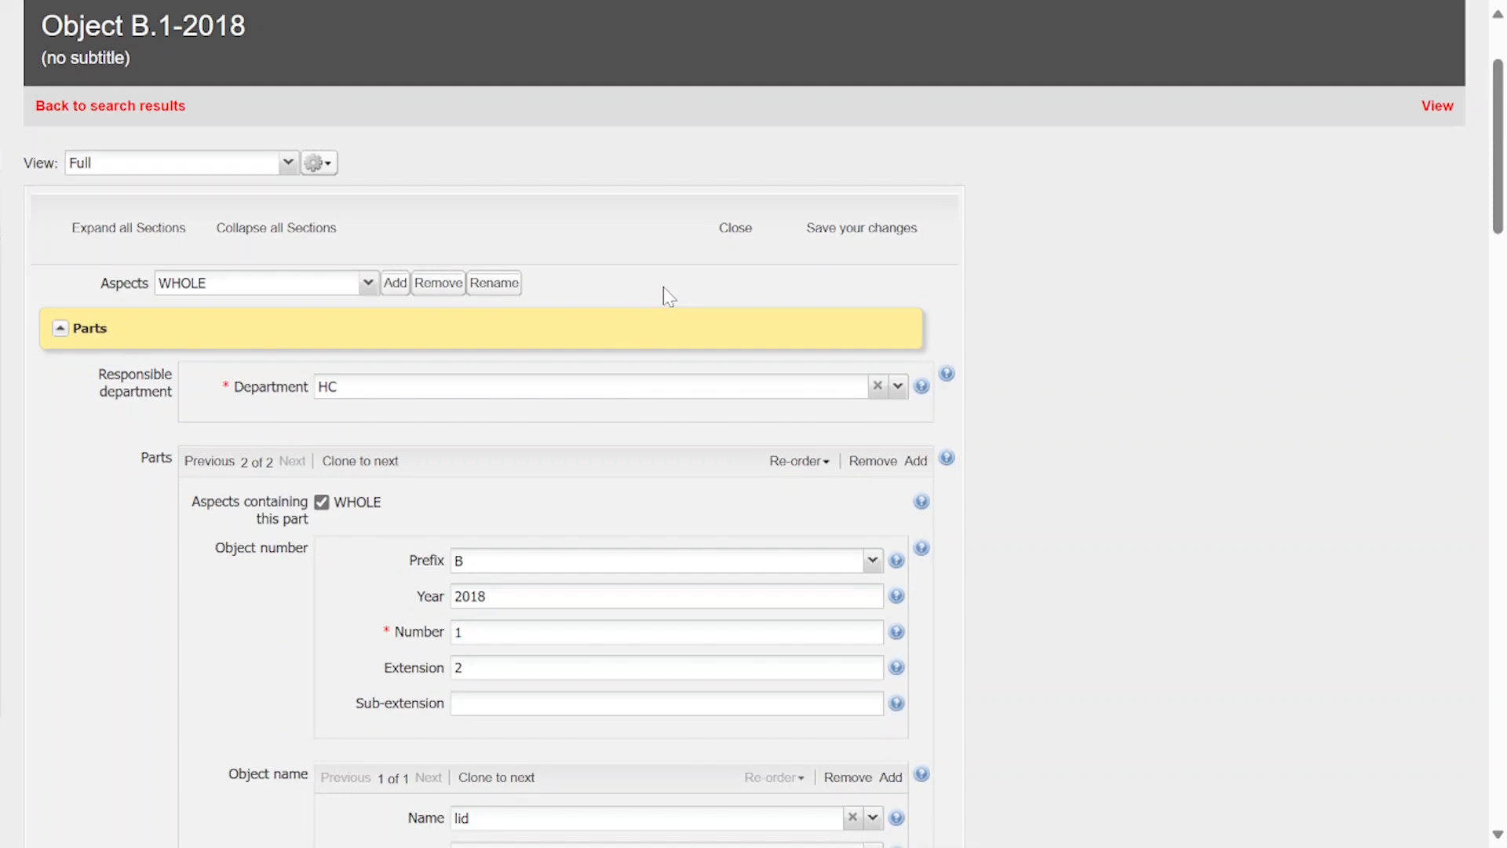
pyautogui.scroll(-2, 668, 296)
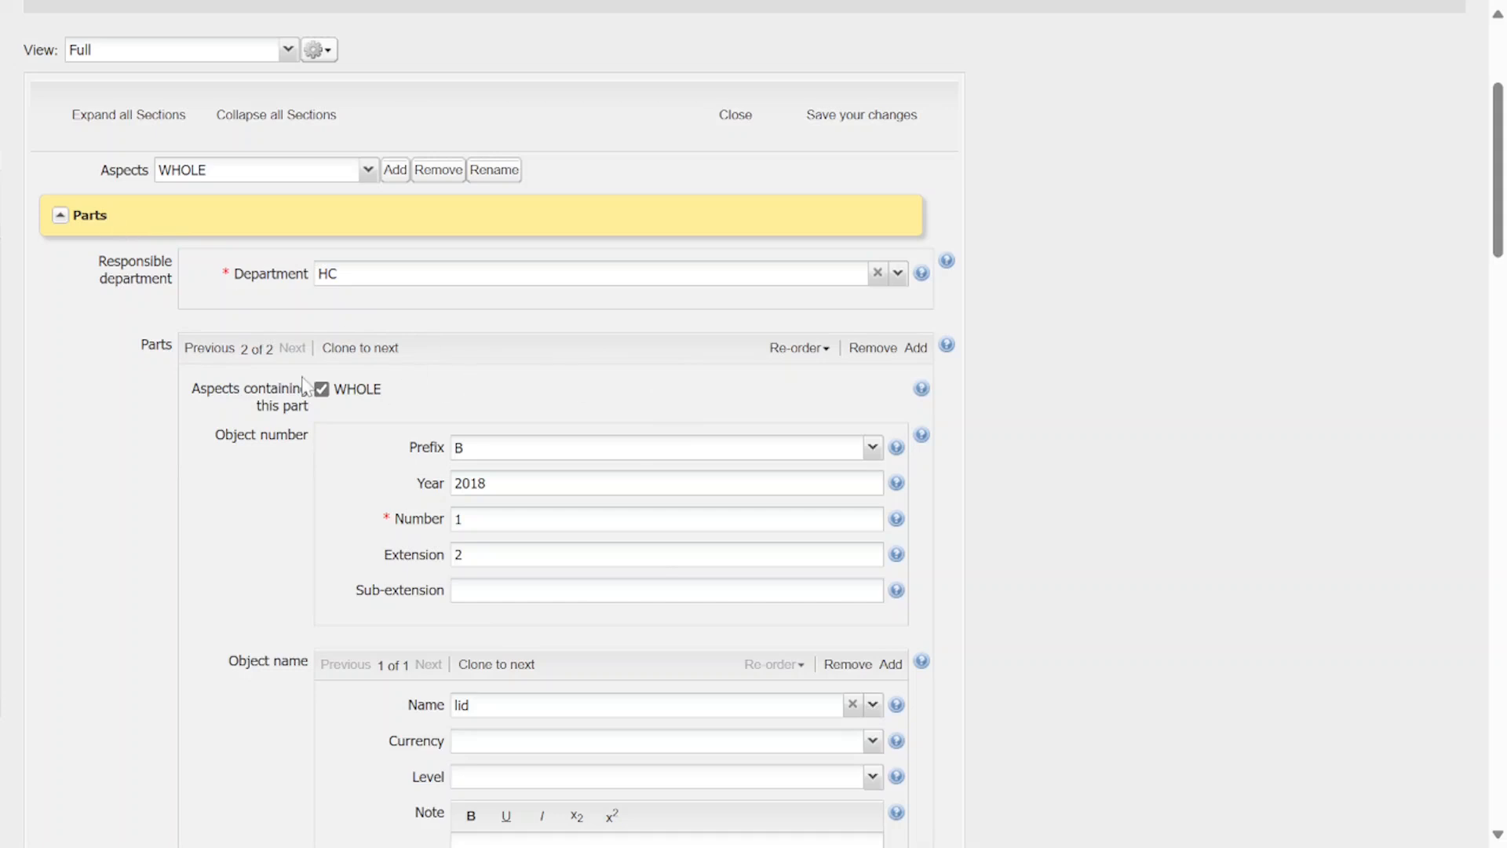
pyautogui.click(209, 348)
pyautogui.click(293, 349)
pyautogui.click(209, 347)
pyautogui.click(292, 348)
pyautogui.click(226, 354)
pyautogui.click(292, 348)
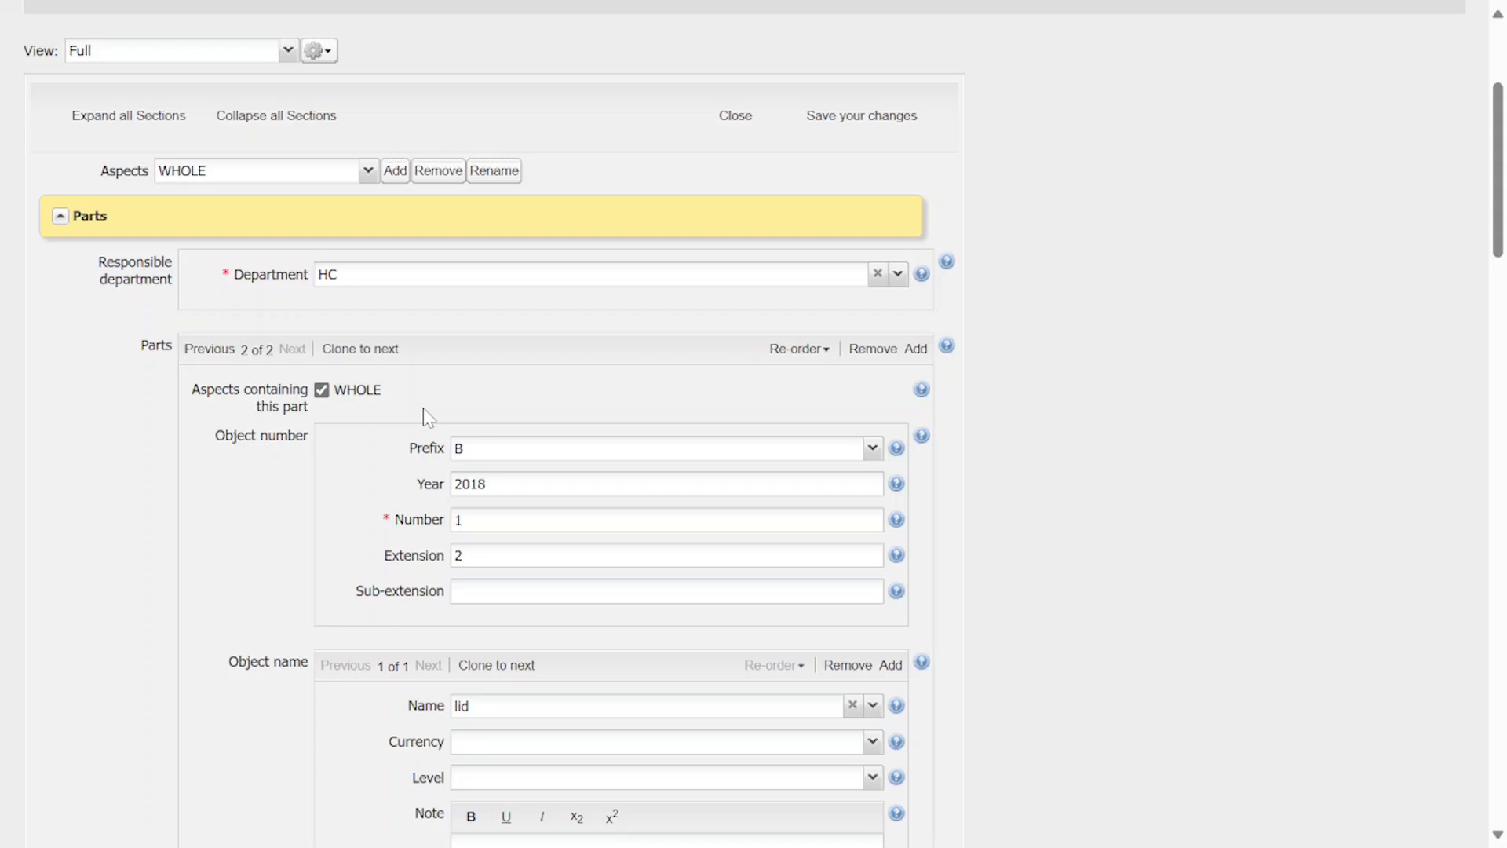
# Add a new part to the object with prefix B, year 2018, number 1 and extension 3.
pyautogui.click(915, 350)
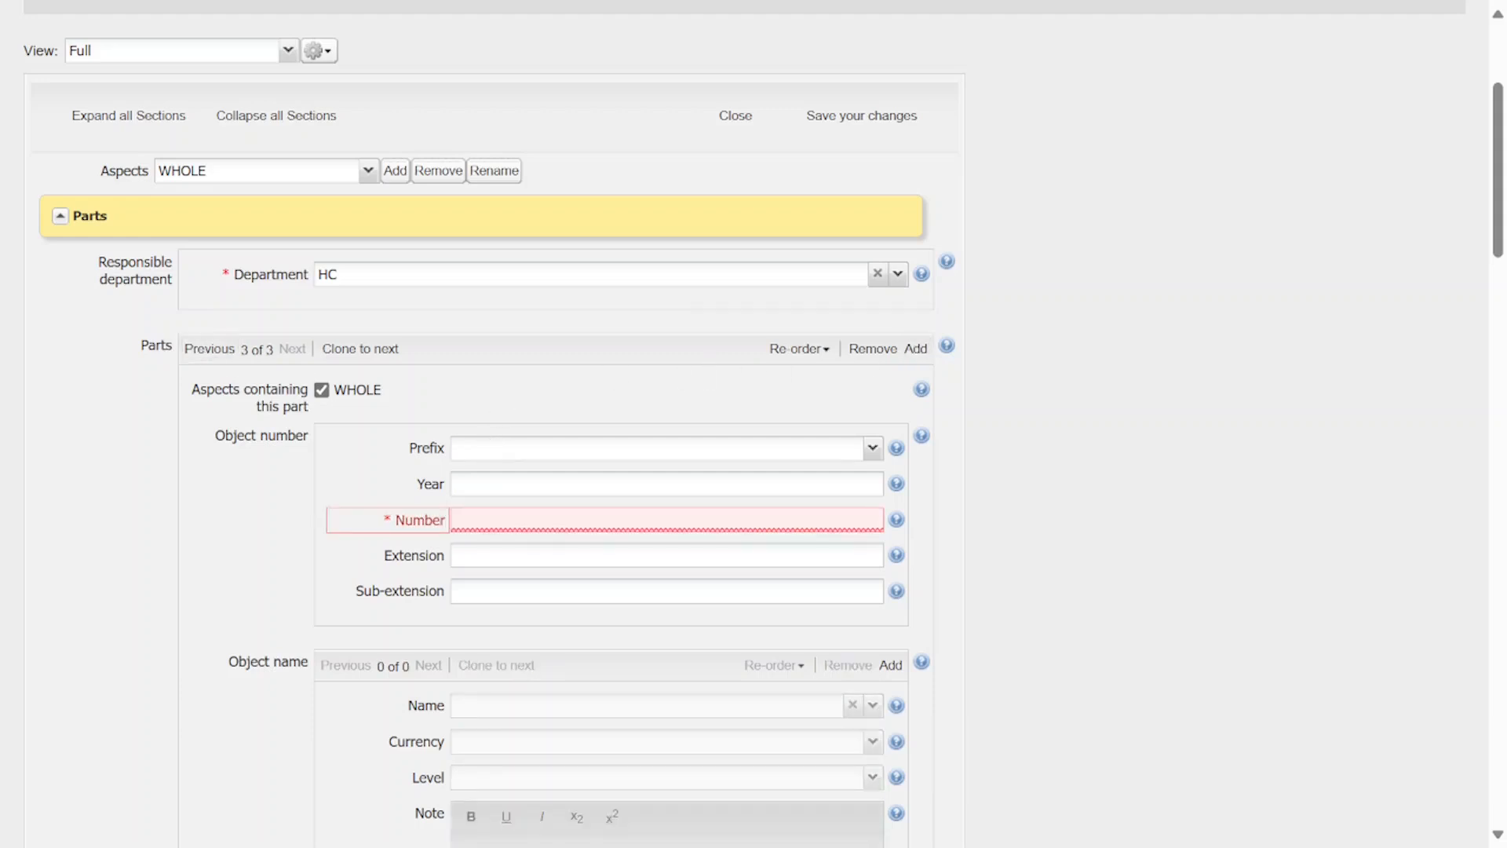
pyautogui.click(510, 449)
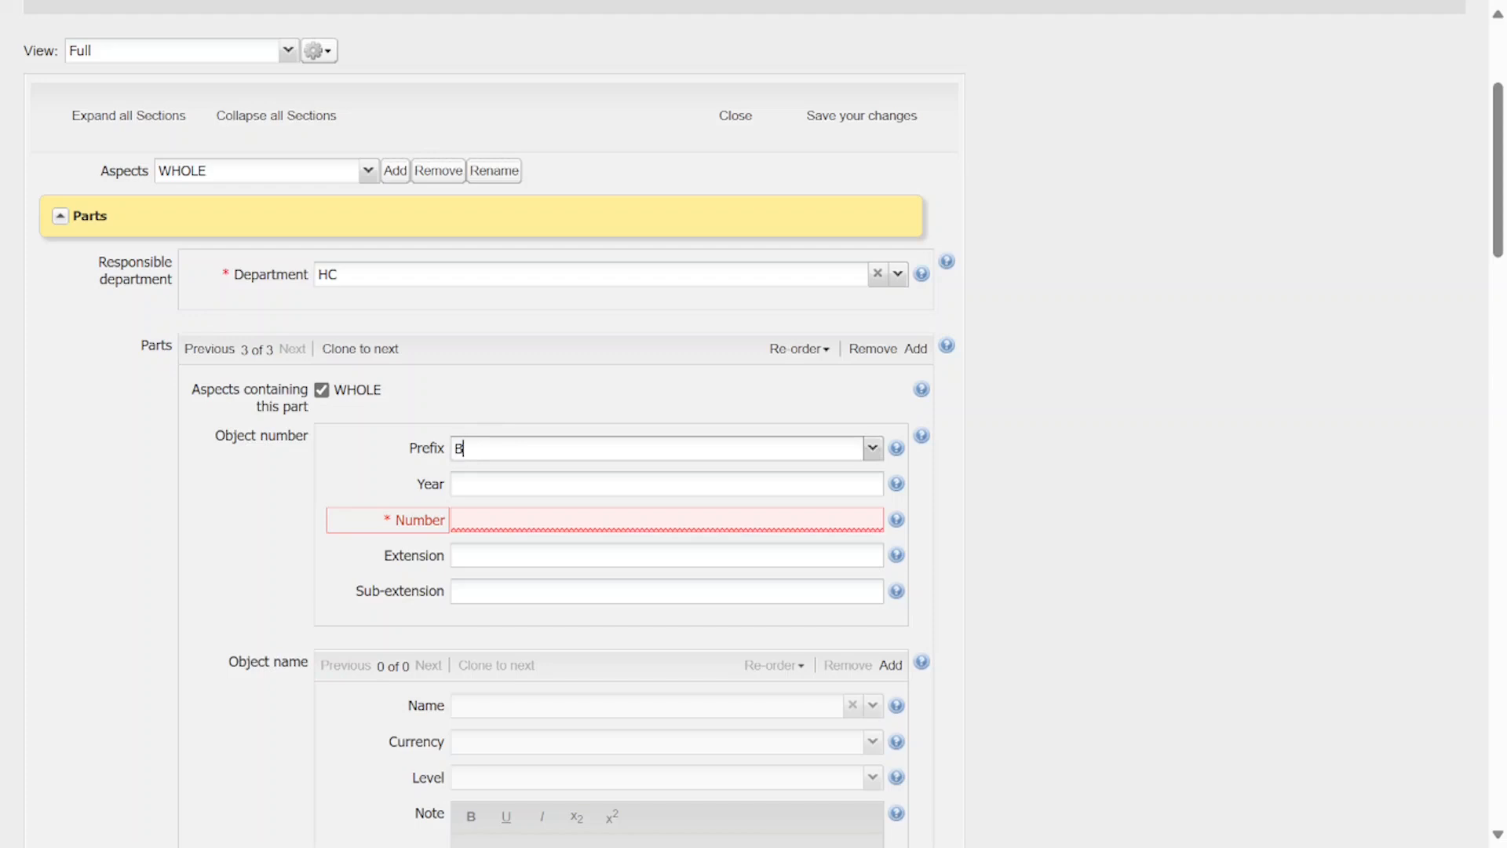
pyautogui.click(482, 475)
pyautogui.press('Tab')
pyautogui.write('2018')
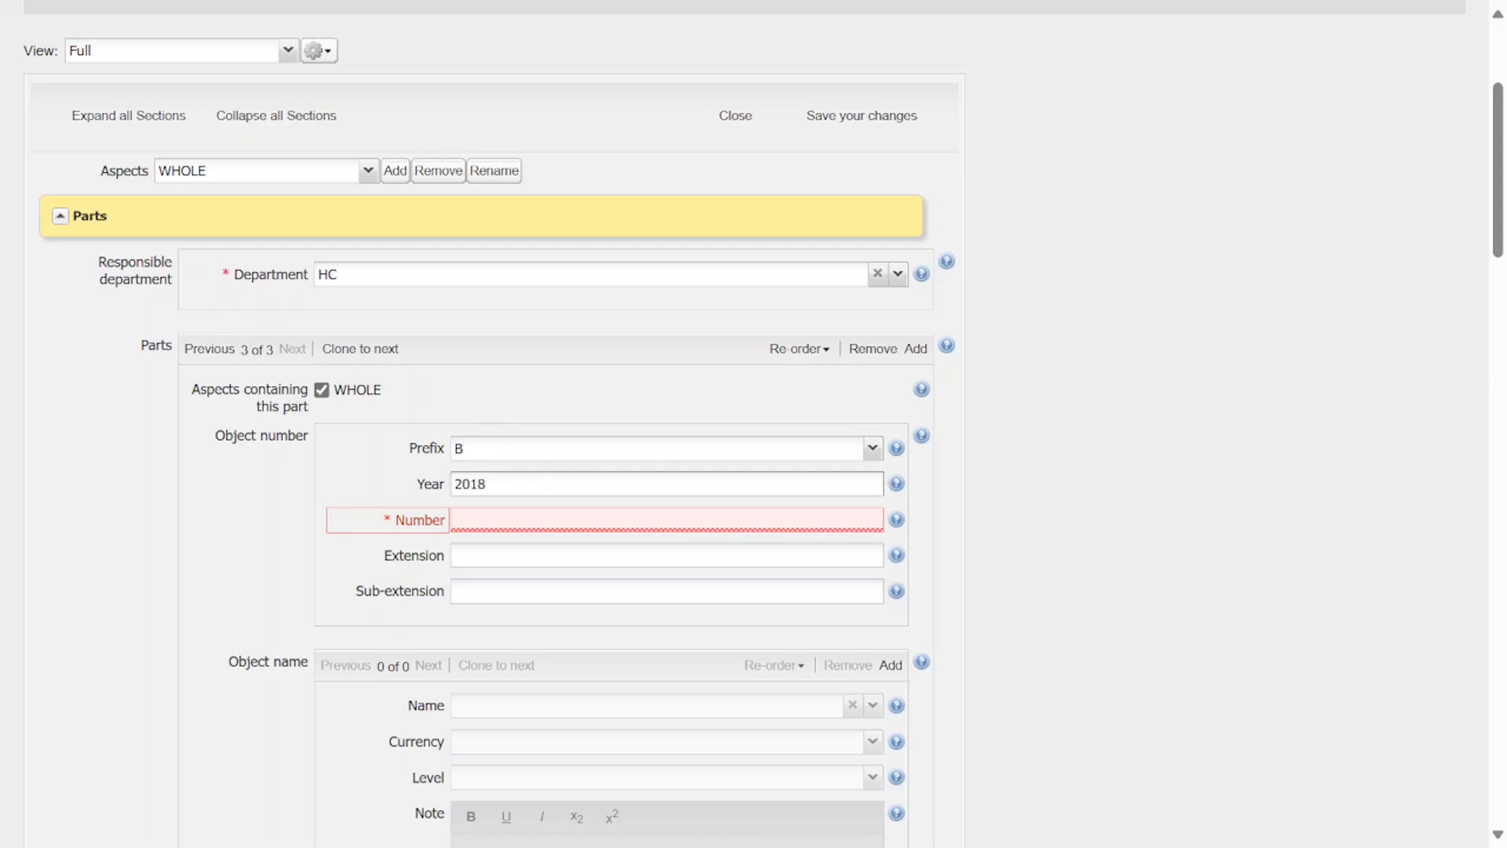
pyautogui.press('Tab')
pyautogui.write('1')
pyautogui.press('Tab')
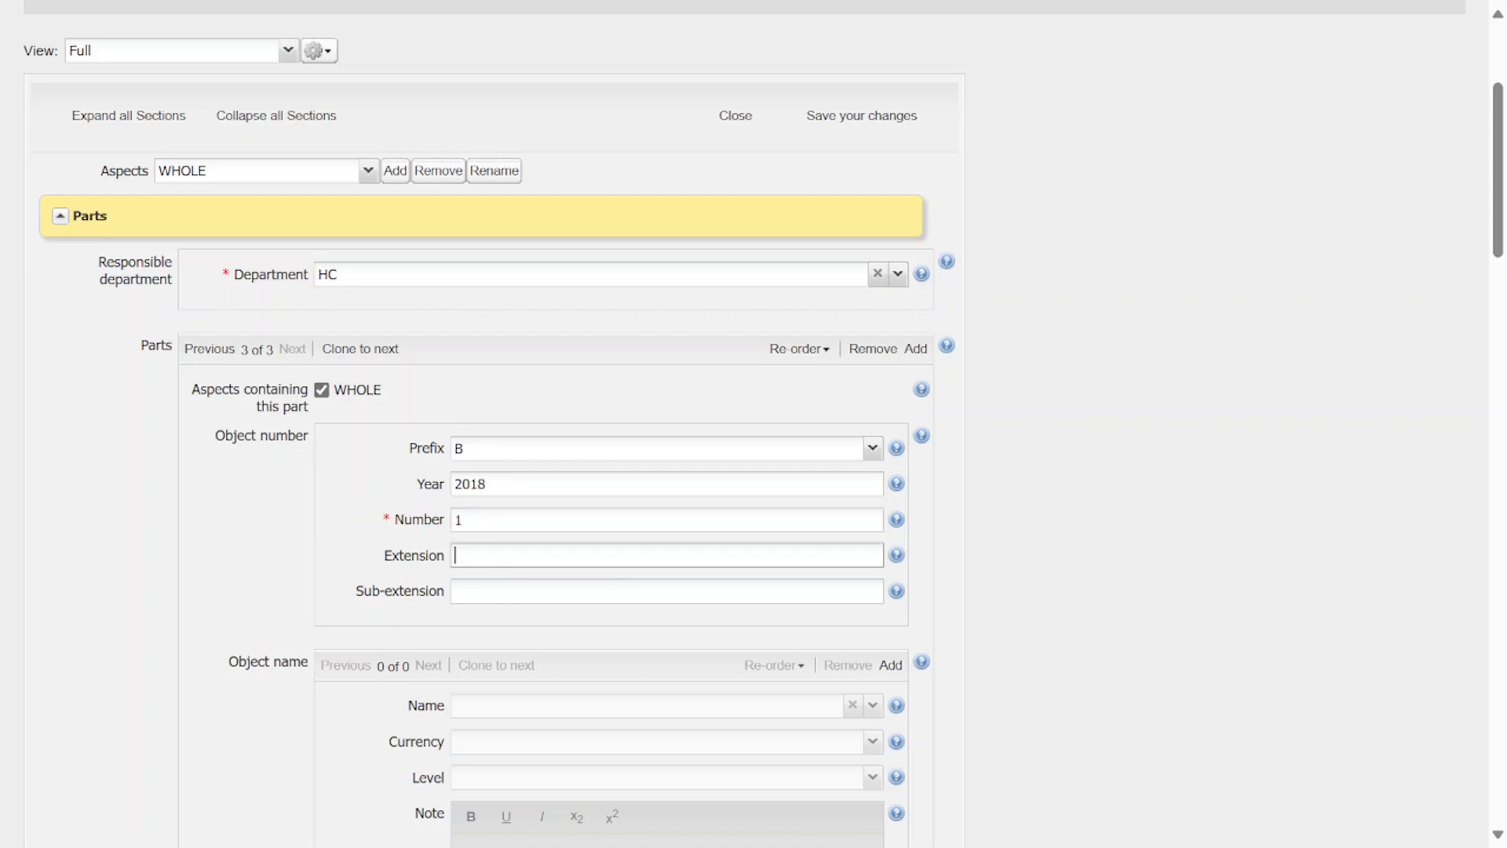
pyautogui.scroll(-3, 399, 568)
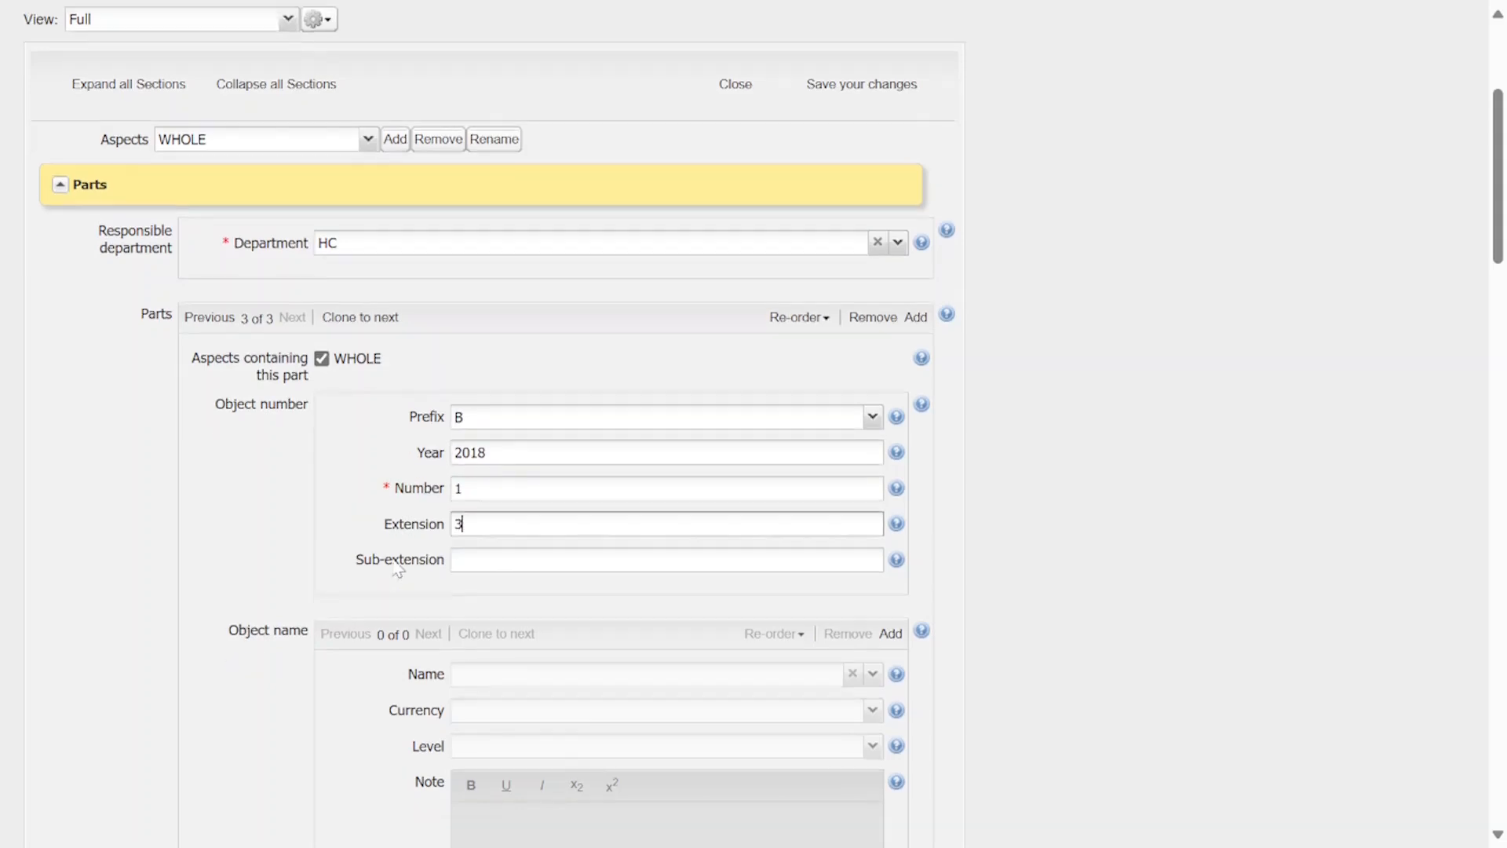
# Add an object name entry to the new part and set its name to cup.
pyautogui.click(891, 397)
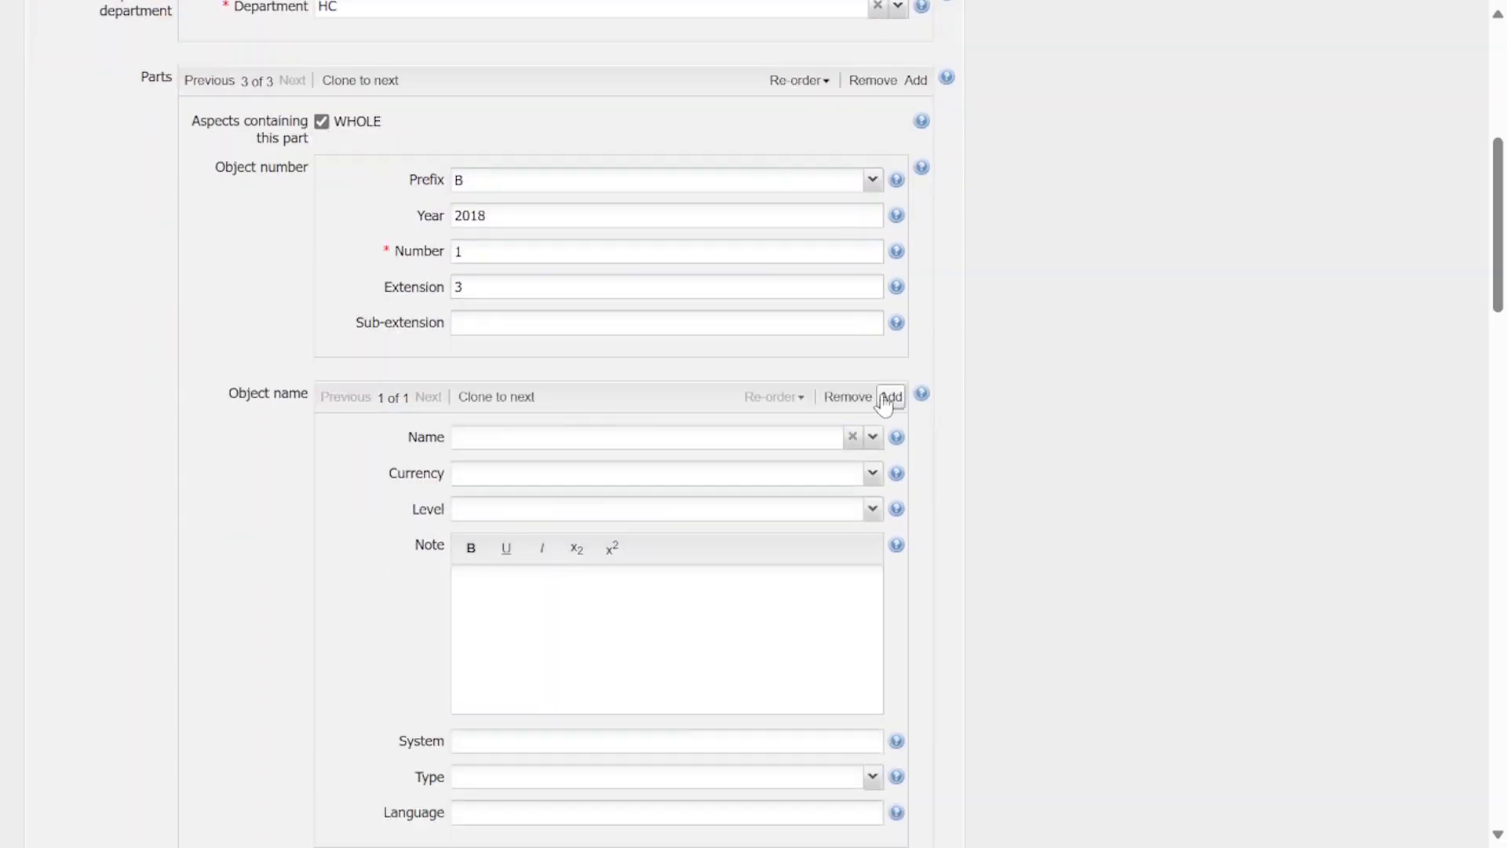
pyautogui.click(562, 430)
pyautogui.click(873, 437)
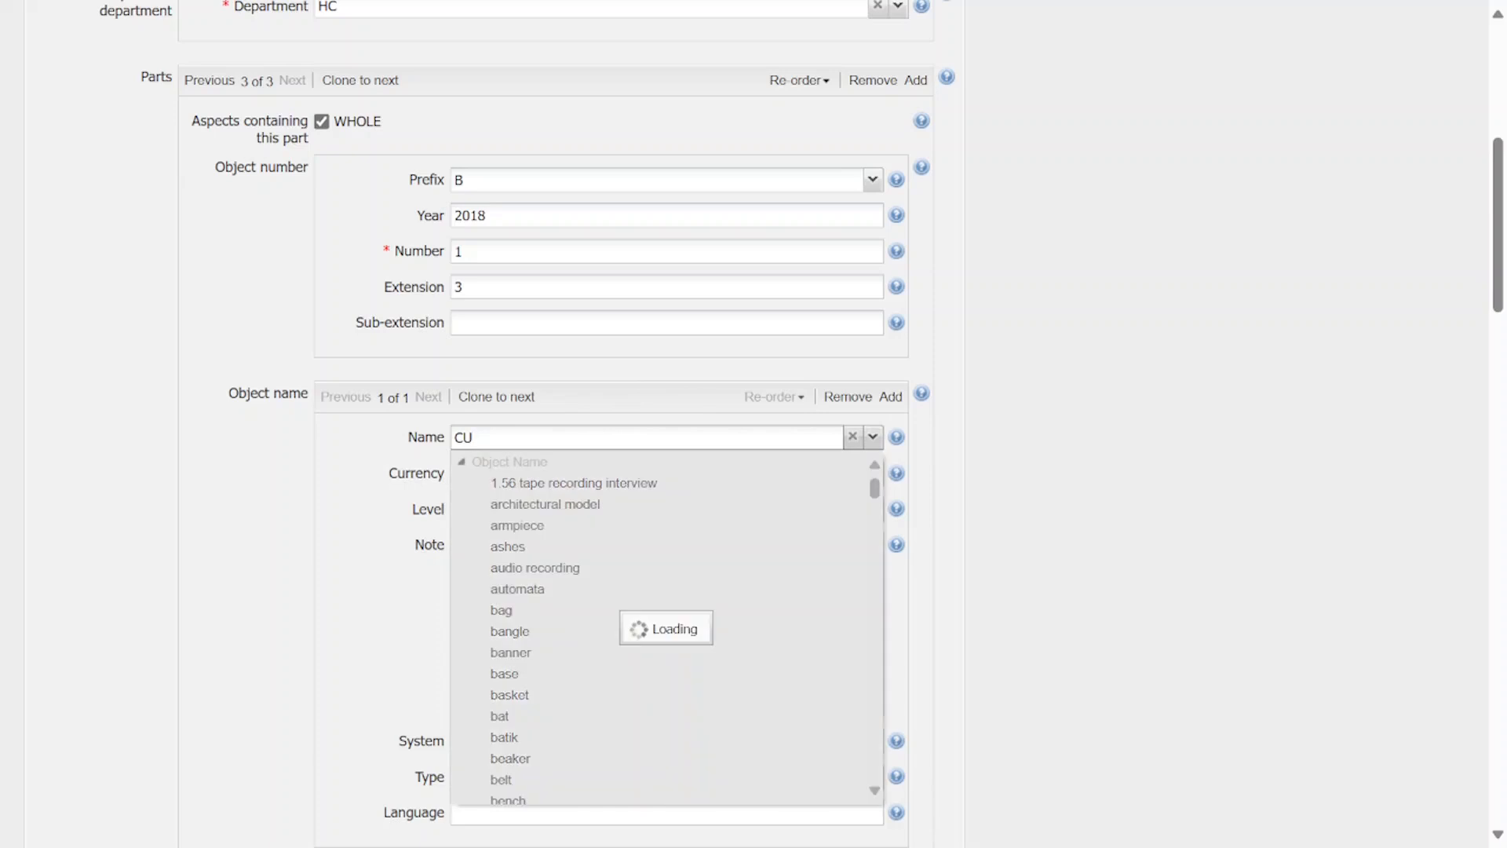
pyautogui.click(501, 505)
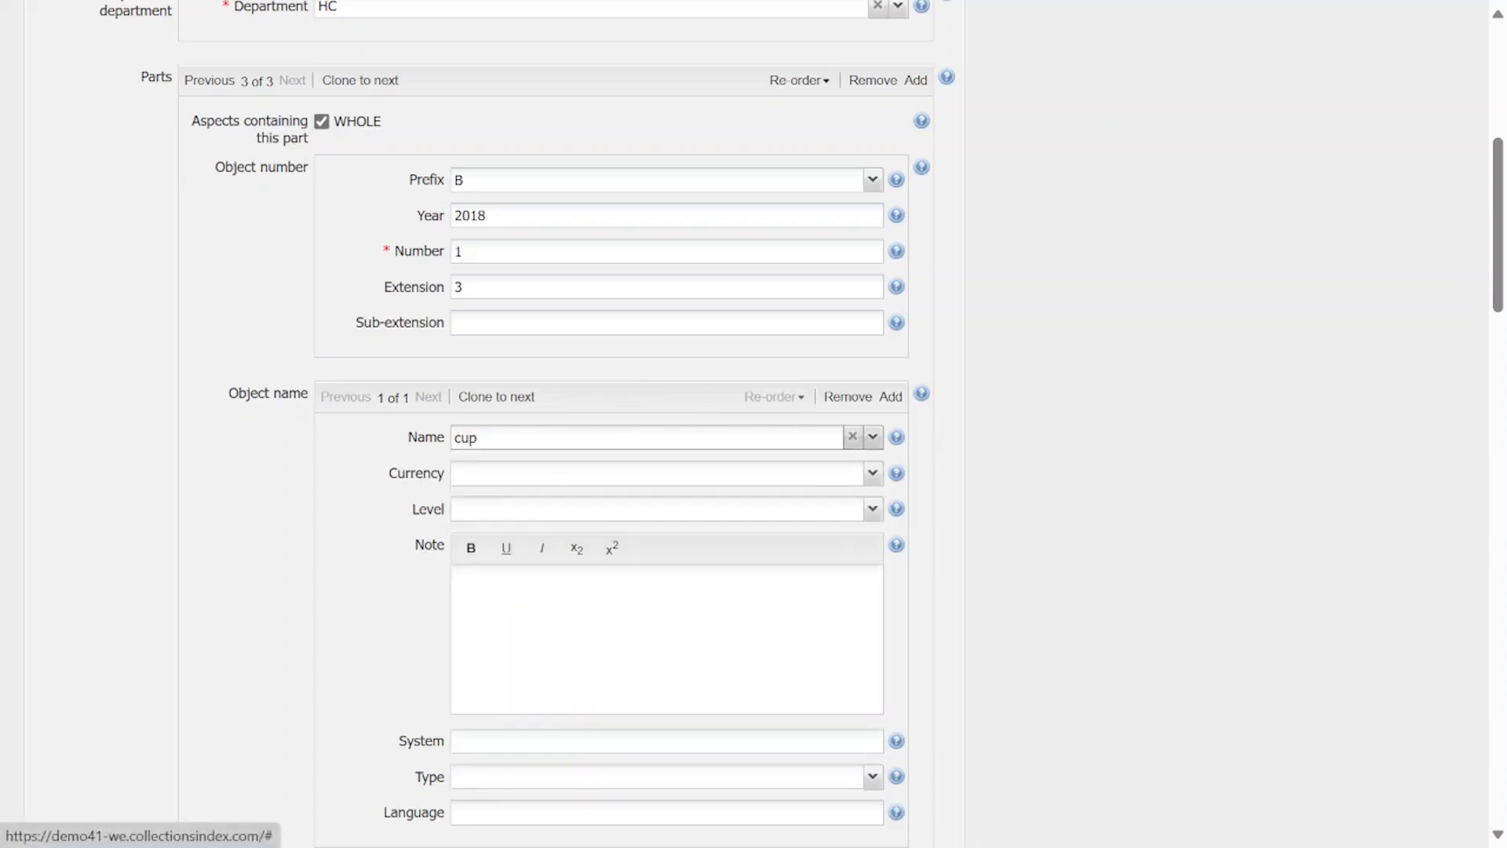
# Enter "Earthenware cup" as the part description and set the controlled current location to Offsite Storage.
pyautogui.scroll(-3, 320, 624)
pyautogui.scroll(-3, 320, 624)
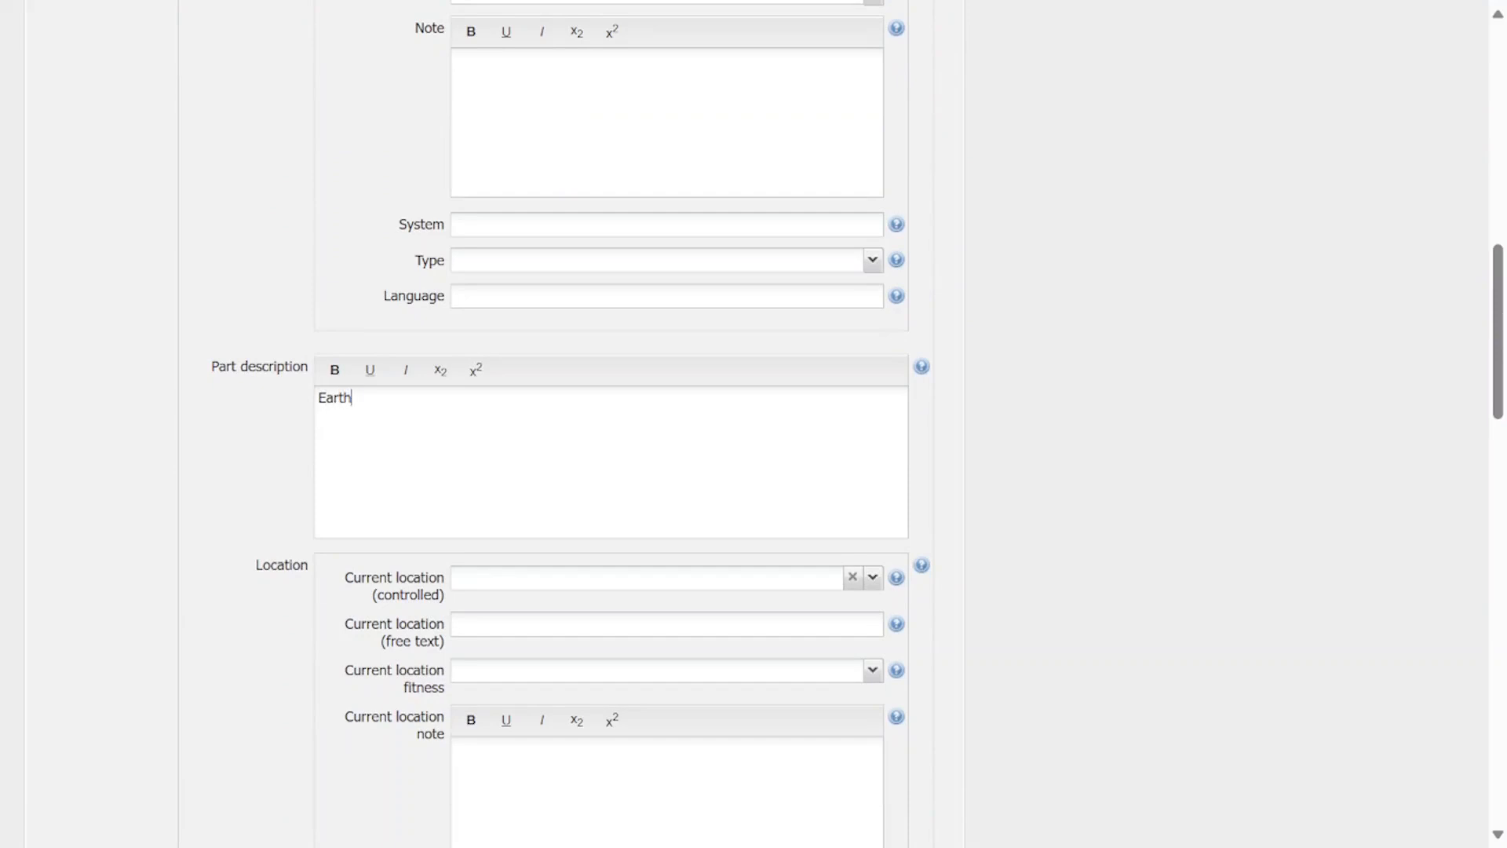
pyautogui.write('enware cup')
pyautogui.scroll(-3, 294, 351)
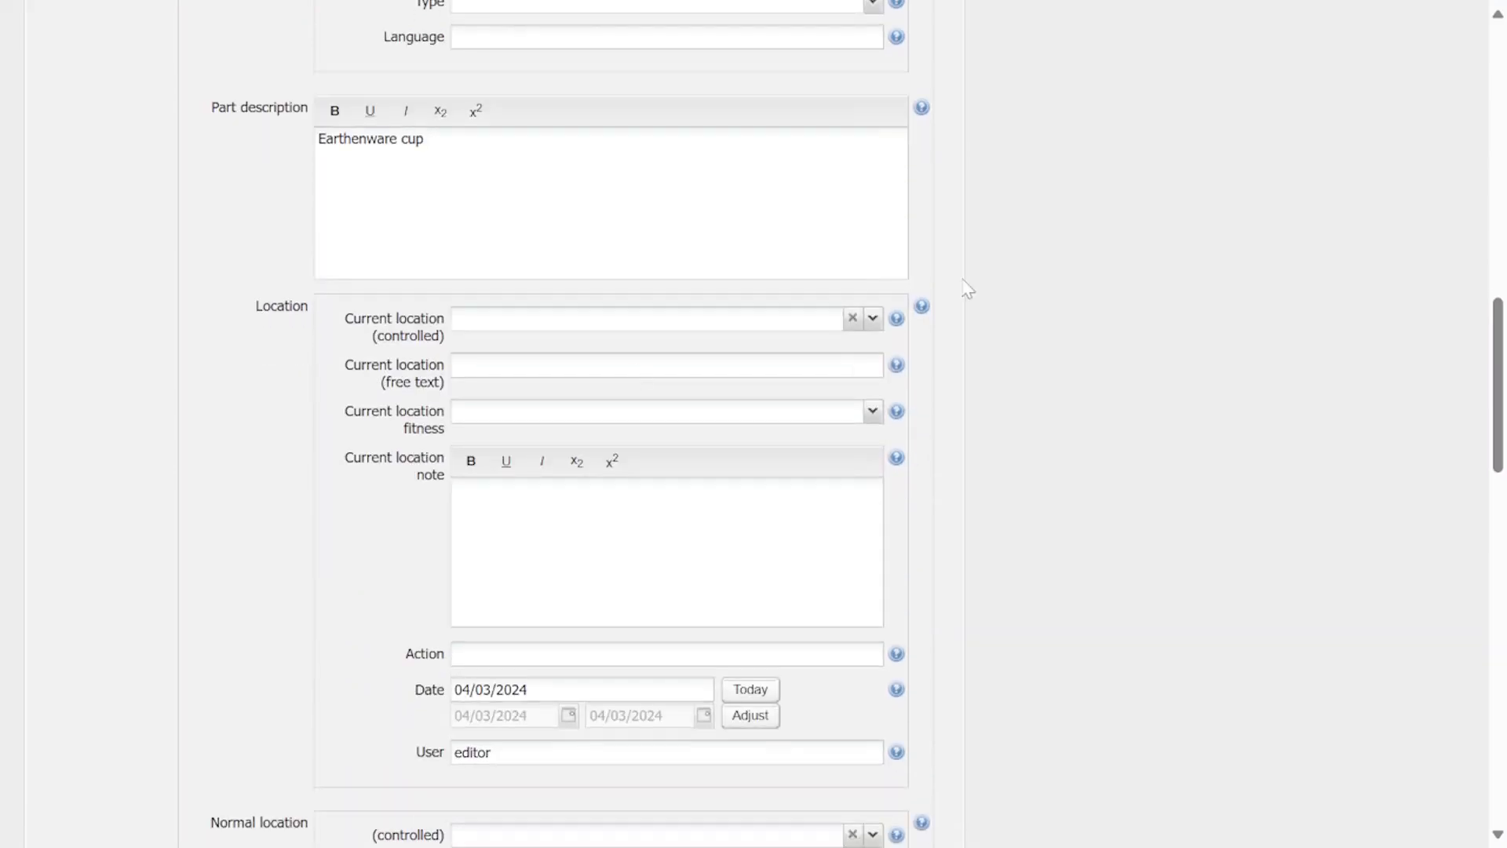
pyautogui.click(873, 318)
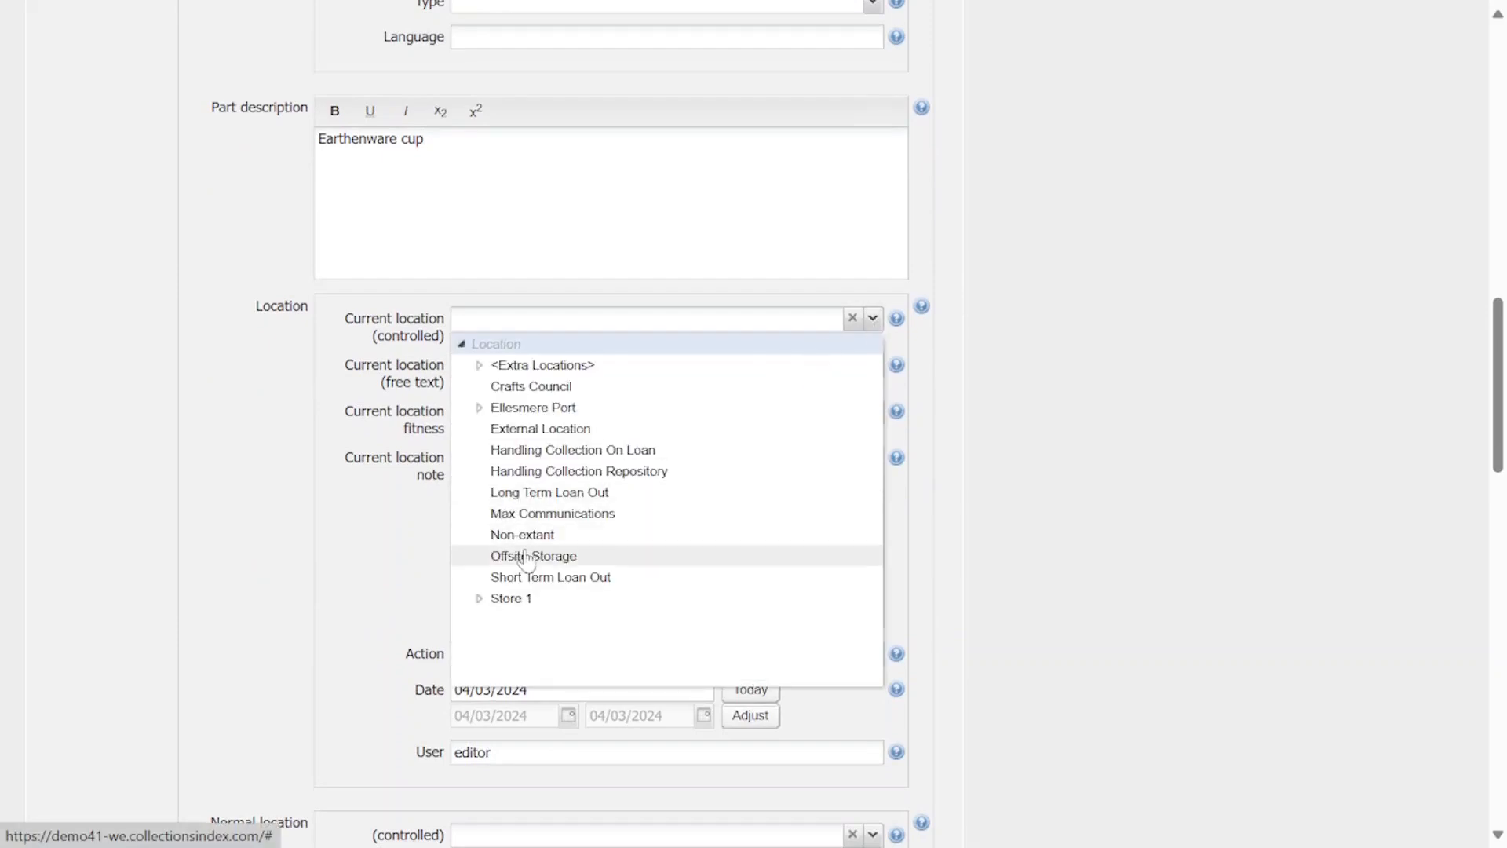
pyautogui.click(524, 555)
# Save the record with the added cup part and dismiss the confirmation.
pyautogui.scroll(10, 1273, 434)
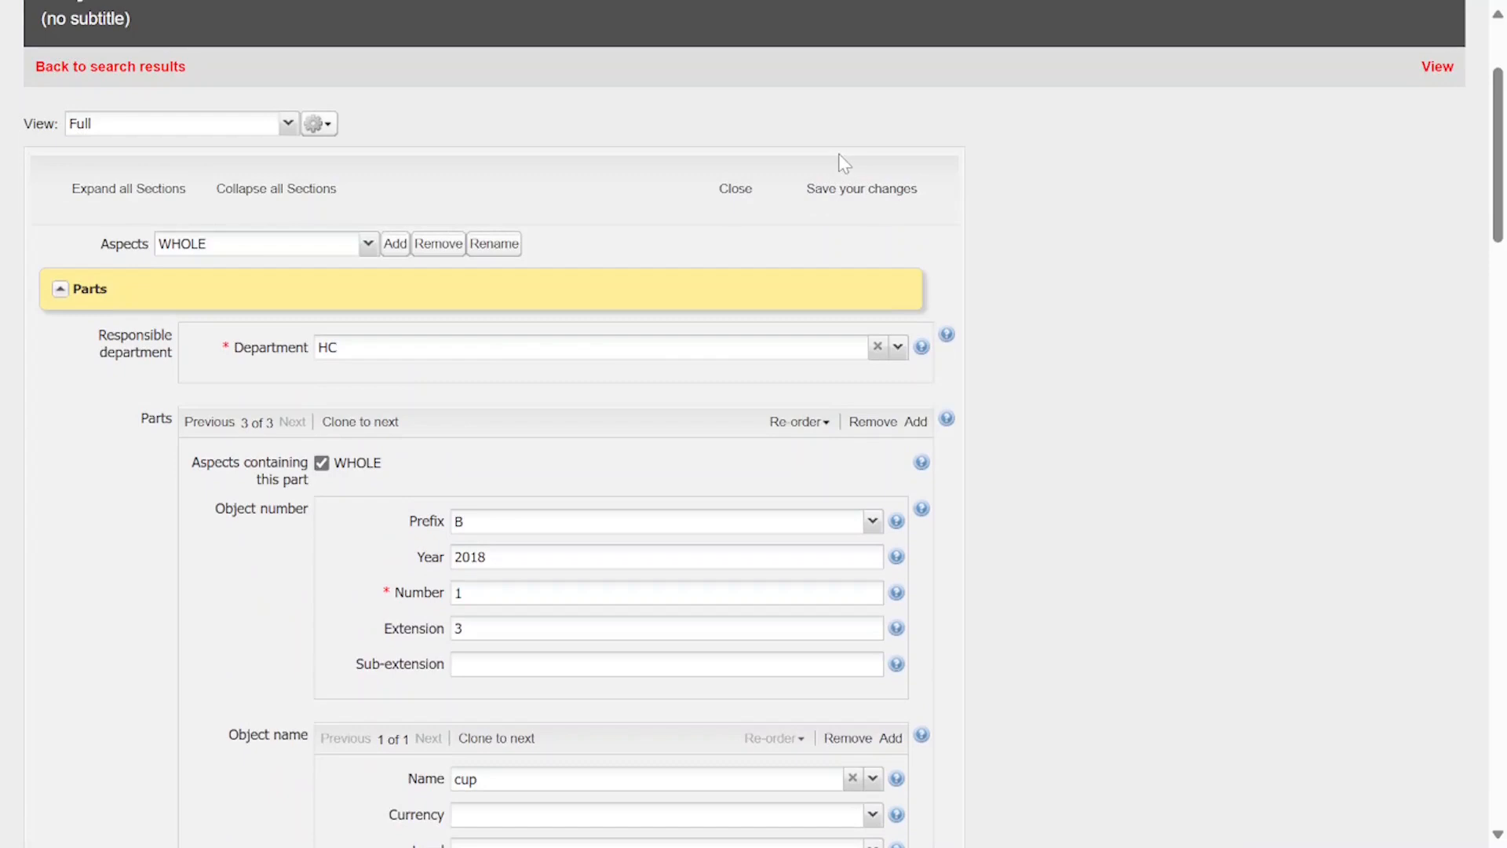
pyautogui.click(855, 195)
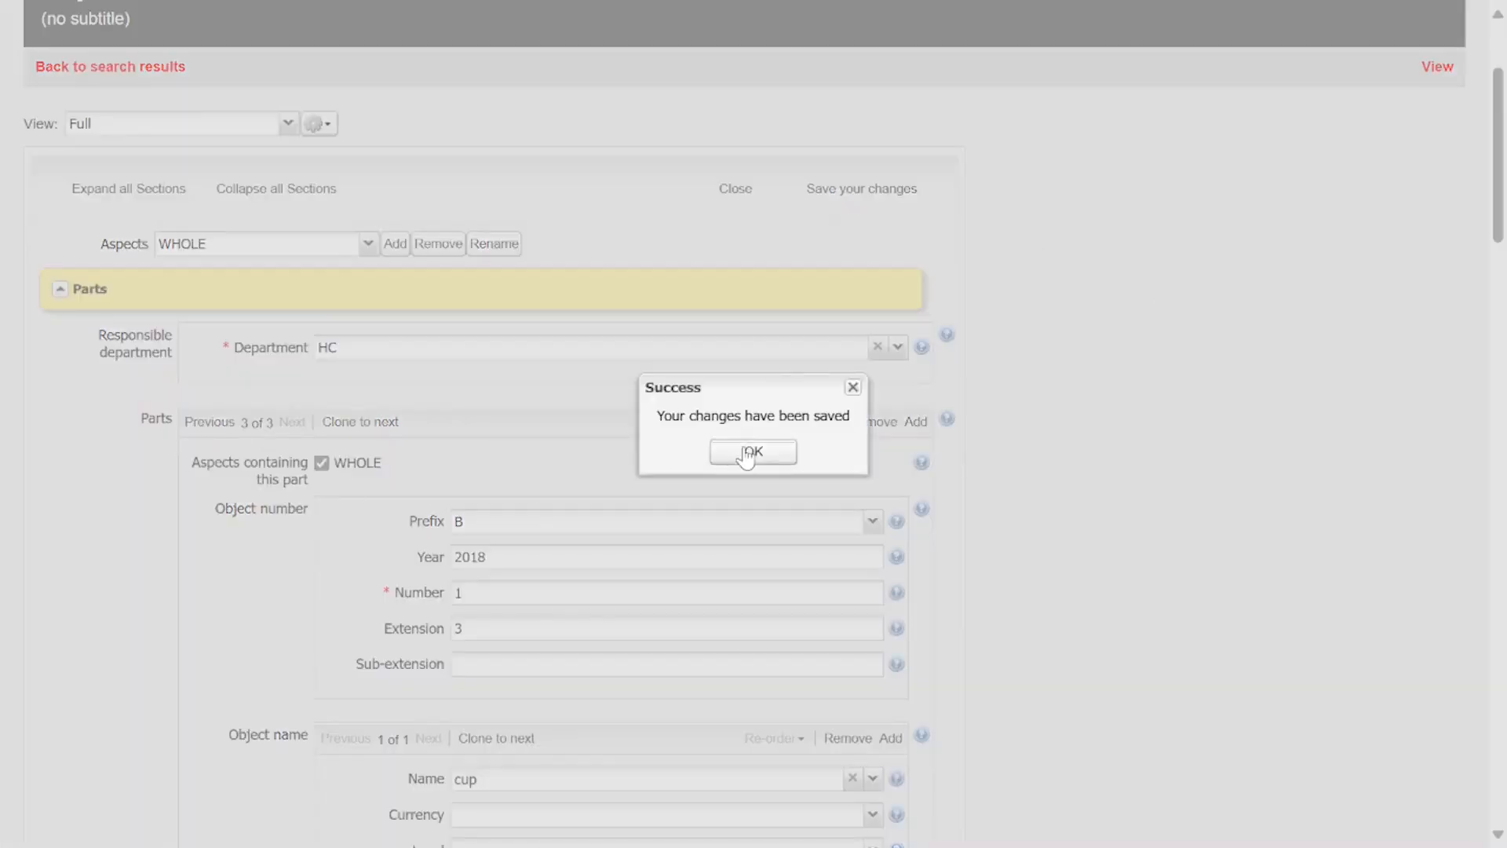
pyautogui.click(754, 450)
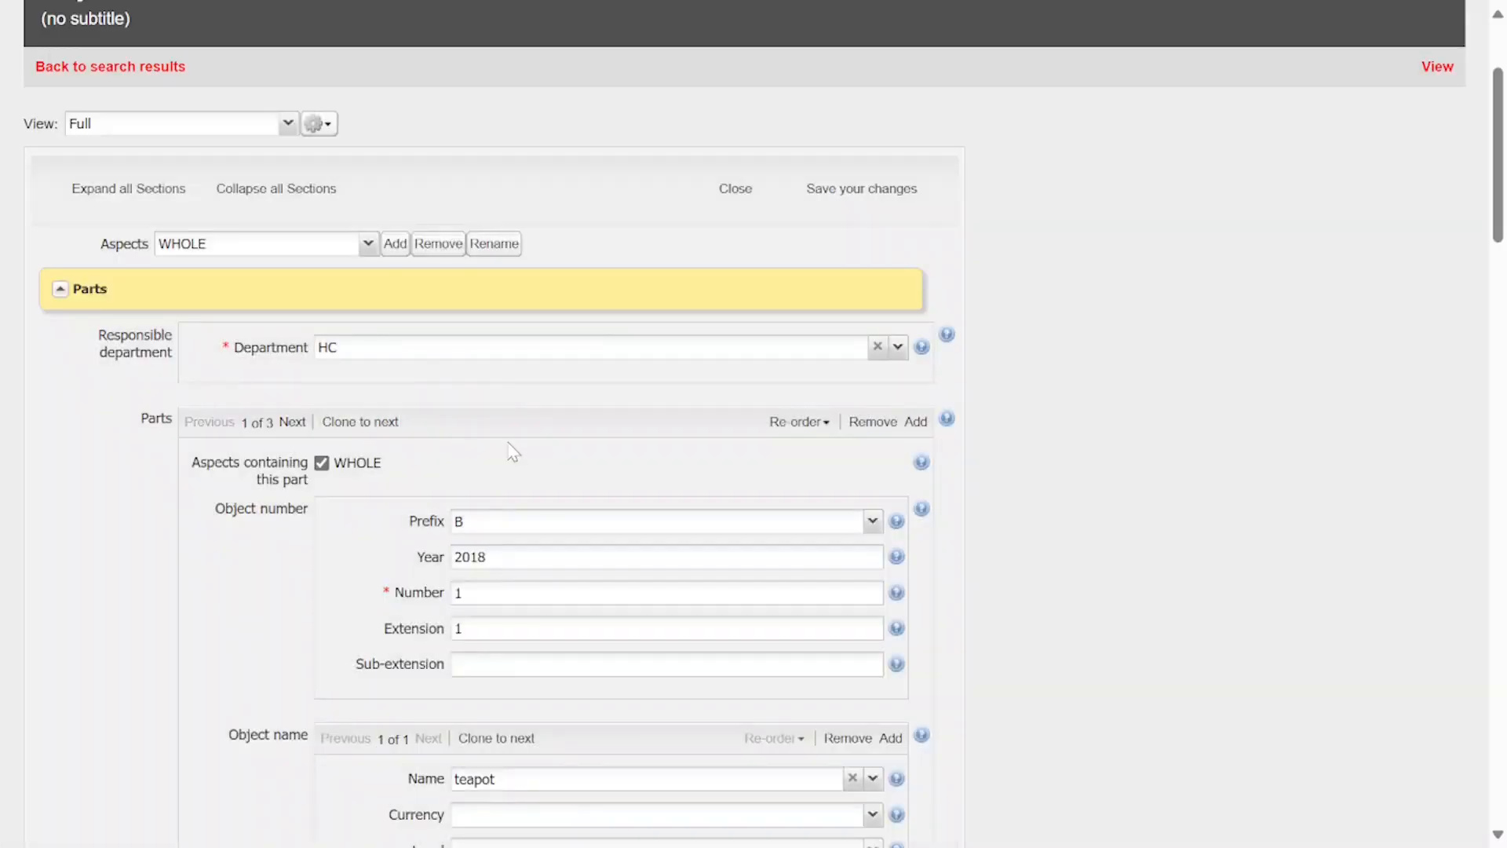
# Go through the saved parts to the cup entry and review its object number and name fields.
pyautogui.scroll(-2, 511, 448)
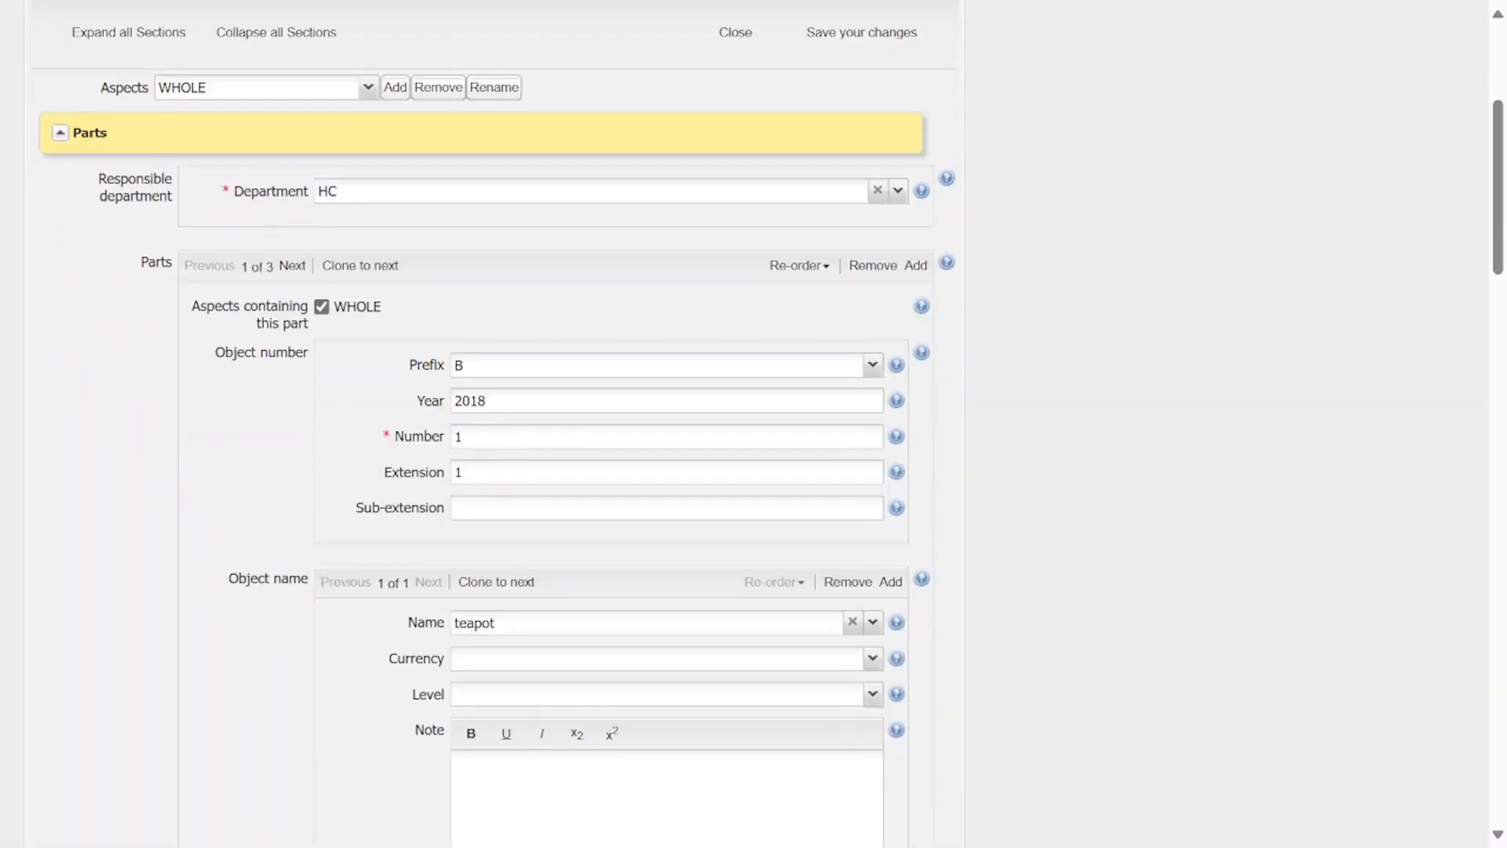
pyautogui.click(290, 267)
pyautogui.click(290, 267)
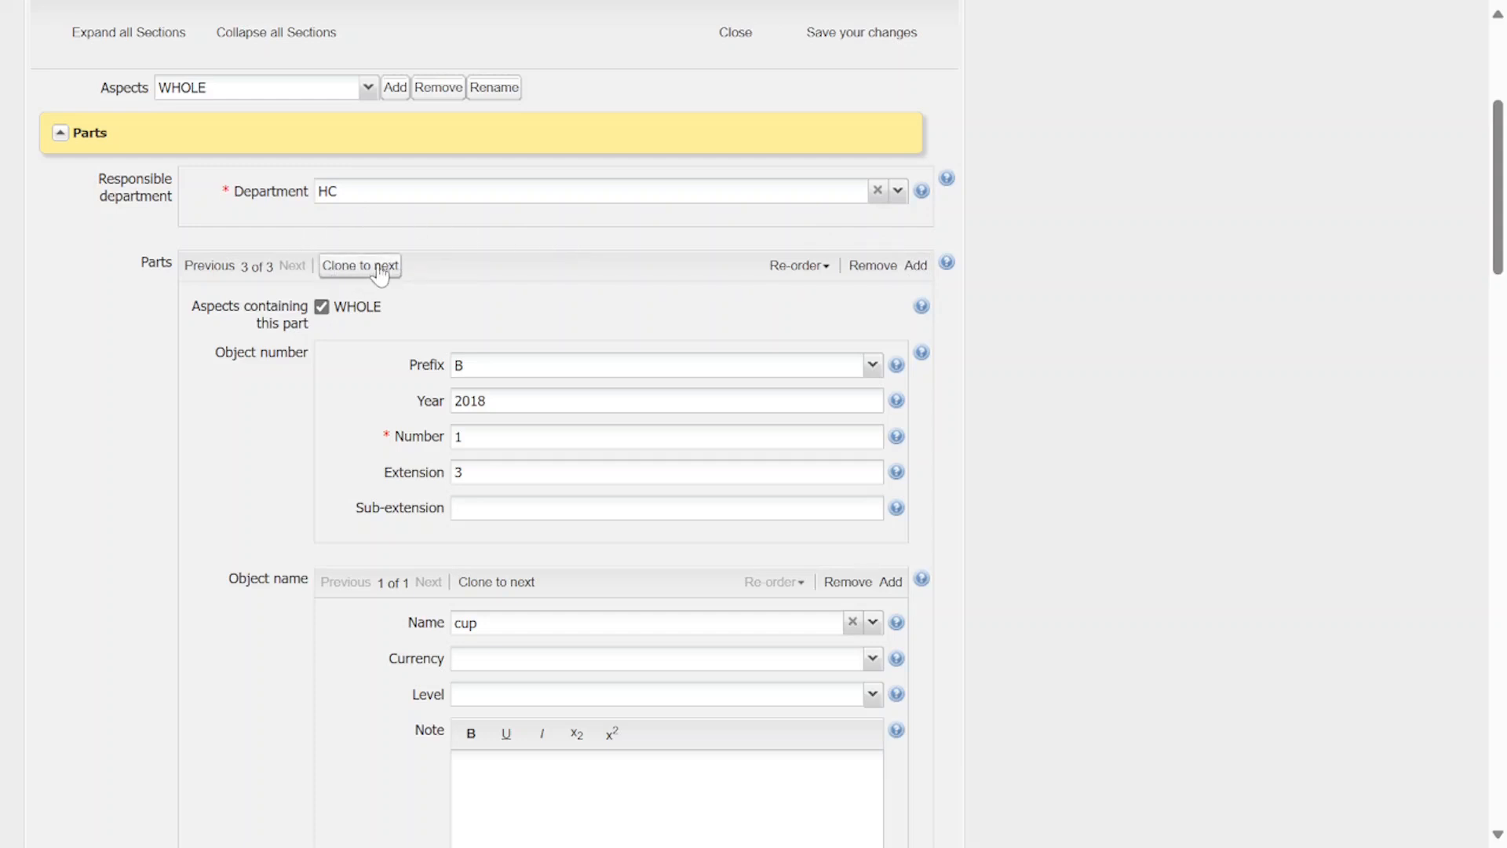
pyautogui.scroll(-8, 435, 405)
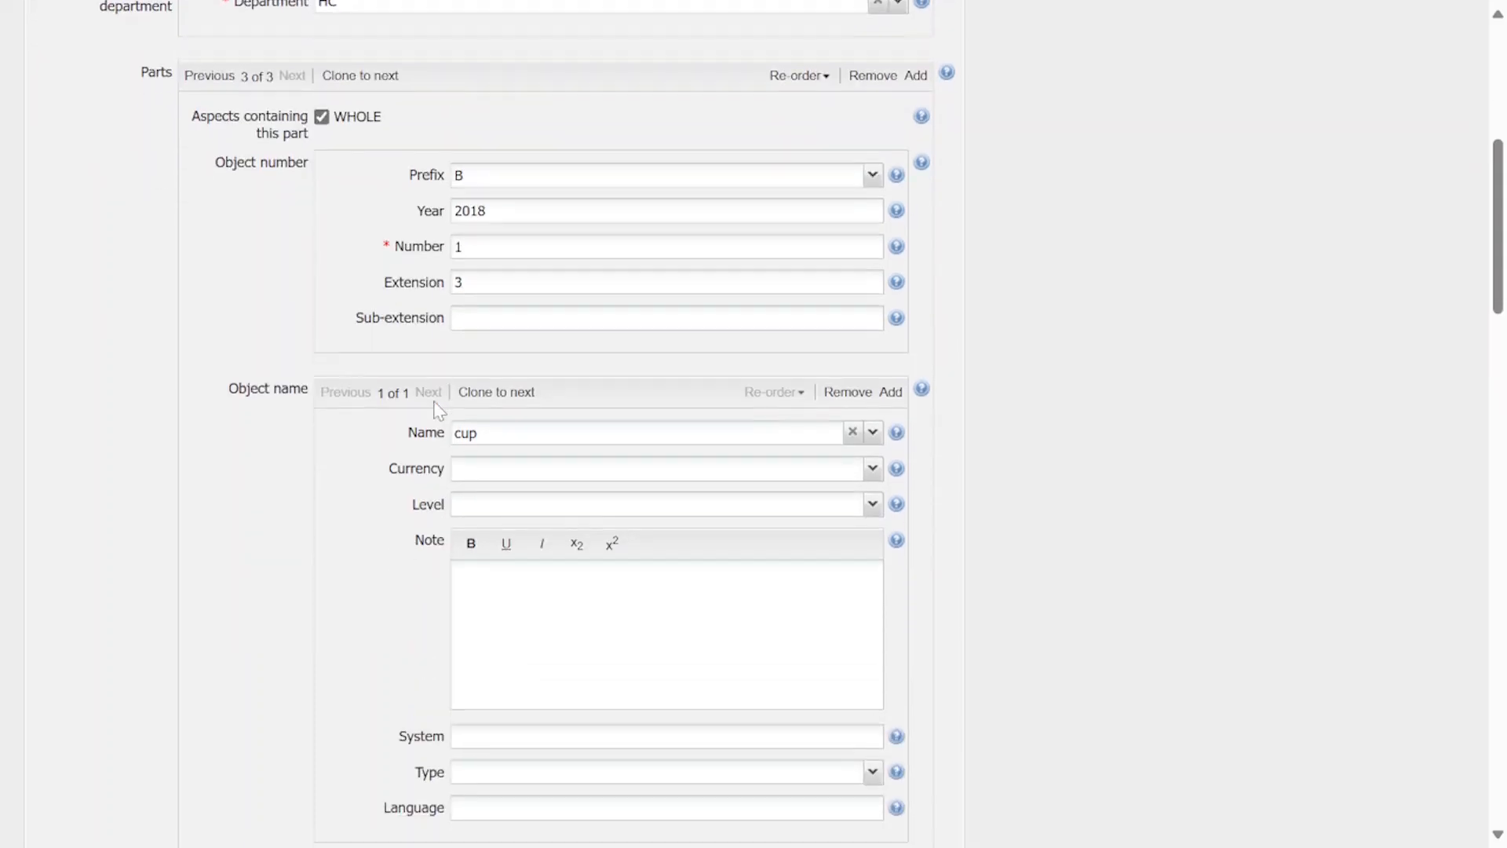
pyautogui.scroll(-4, 440, 410)
pyautogui.scroll(12, 439, 410)
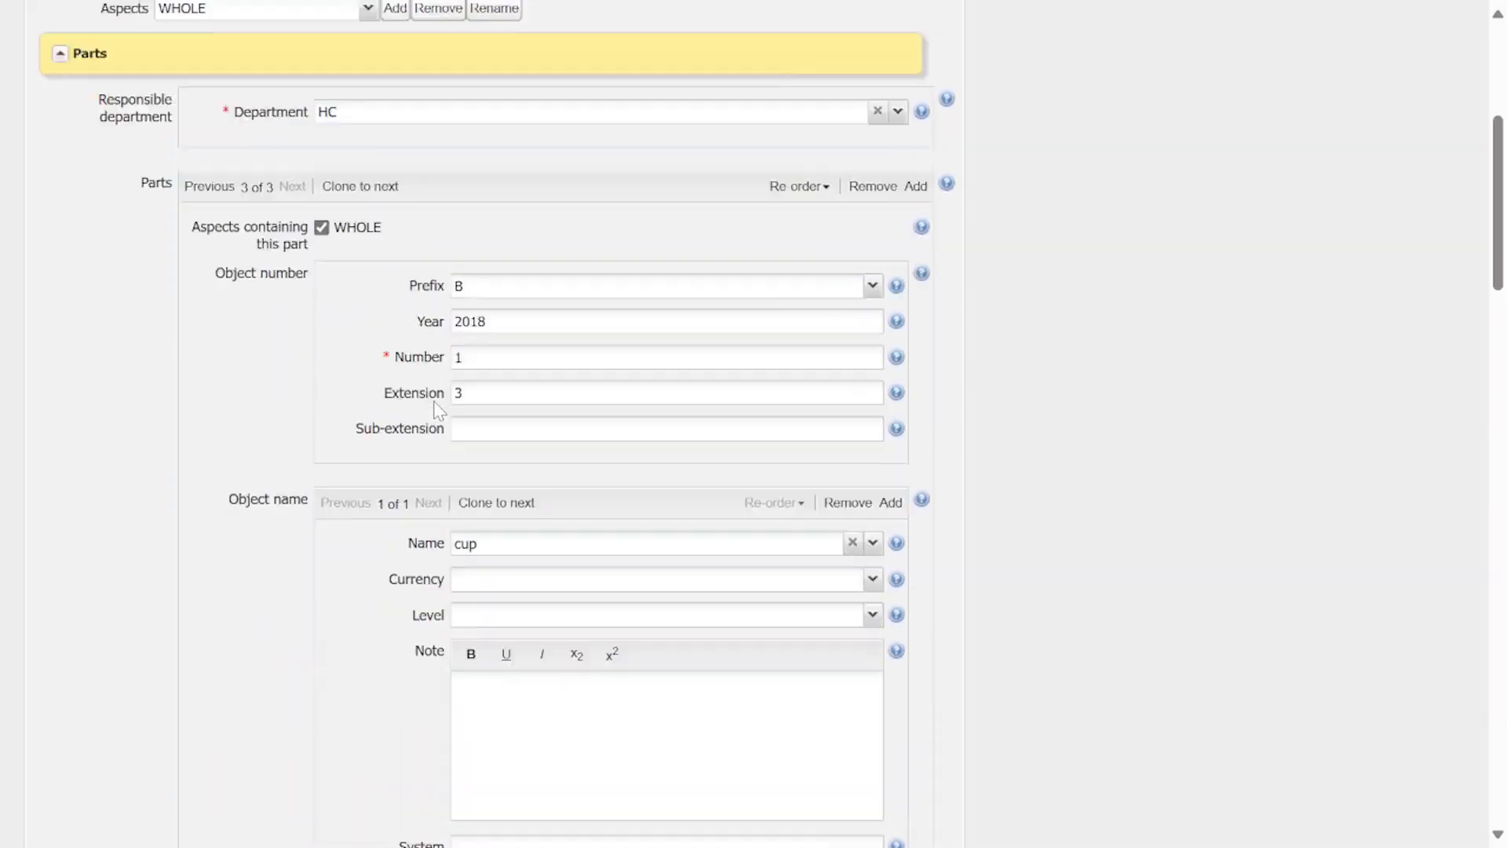
pyautogui.scroll(-1, 440, 410)
pyautogui.scroll(-2, 437, 409)
pyautogui.scroll(3, 437, 409)
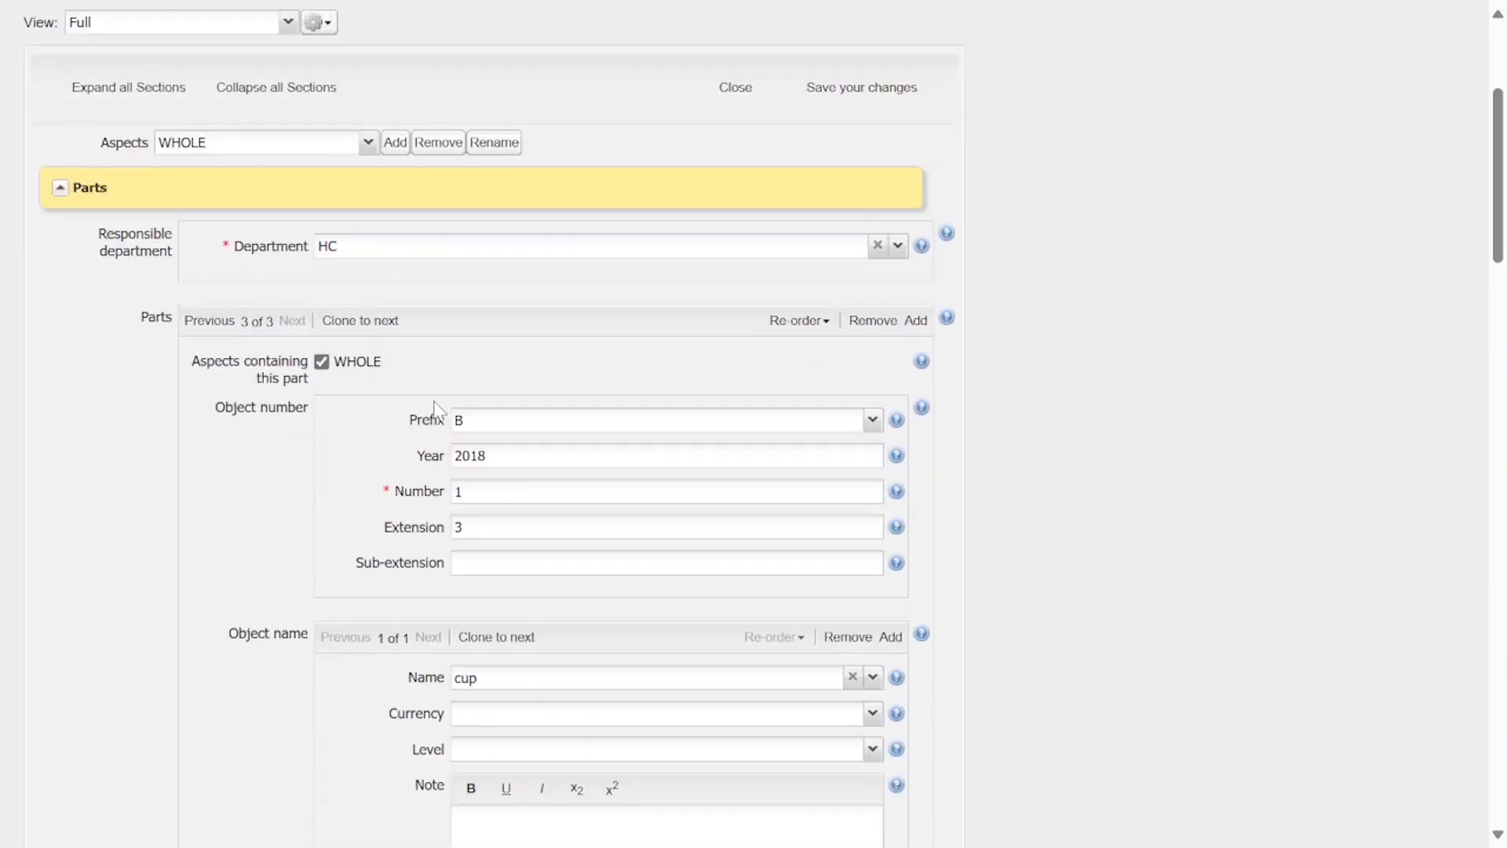
pyautogui.scroll(-3, 437, 409)
pyautogui.scroll(1, 438, 409)
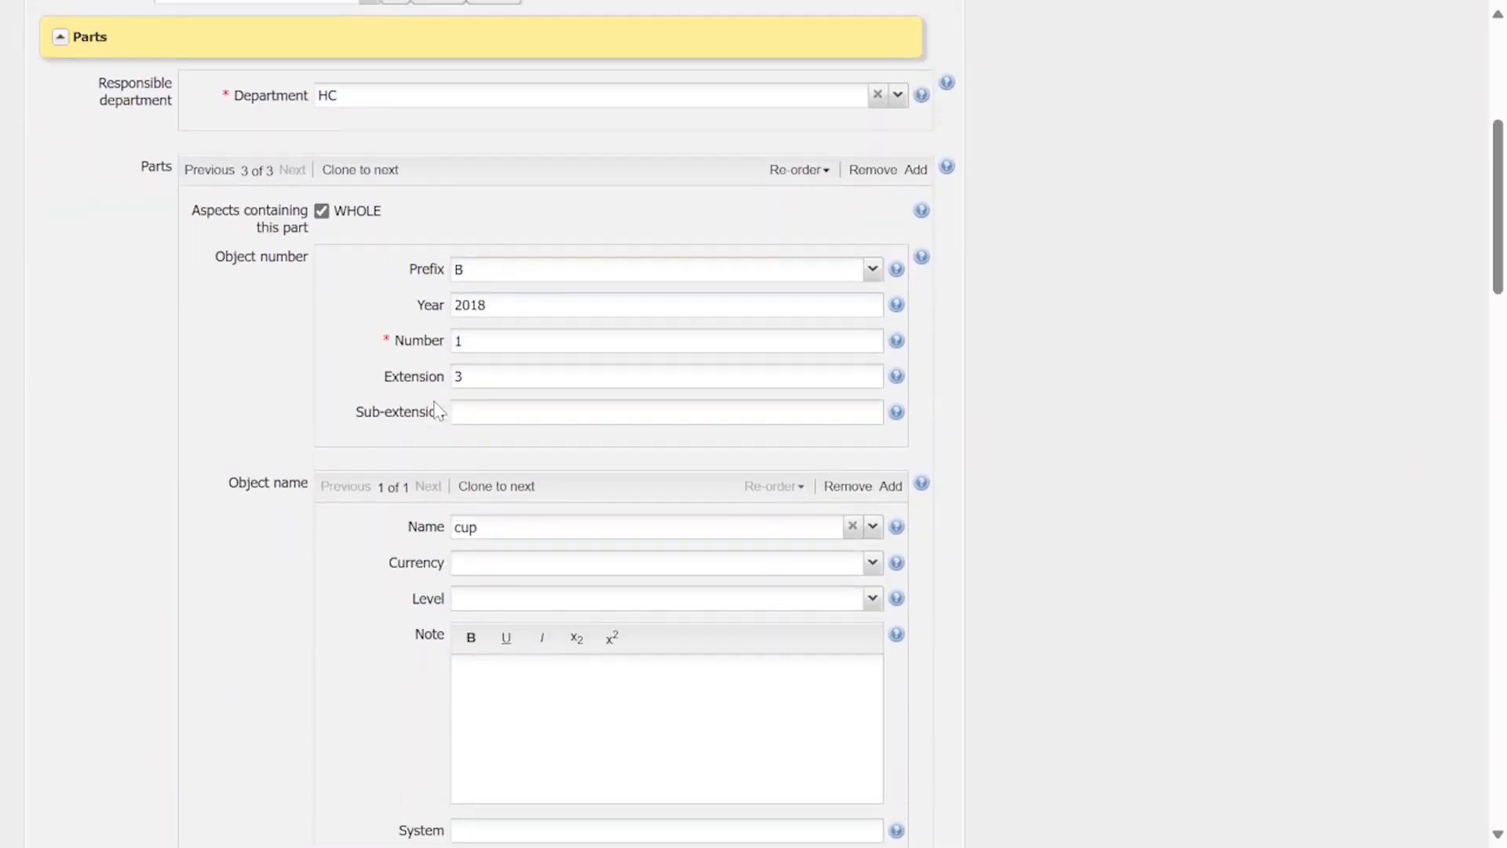
# Clone the cup part into a new part and set the copy's object number extension to 4.
pyautogui.click(343, 174)
pyautogui.scroll(-5, 471, 509)
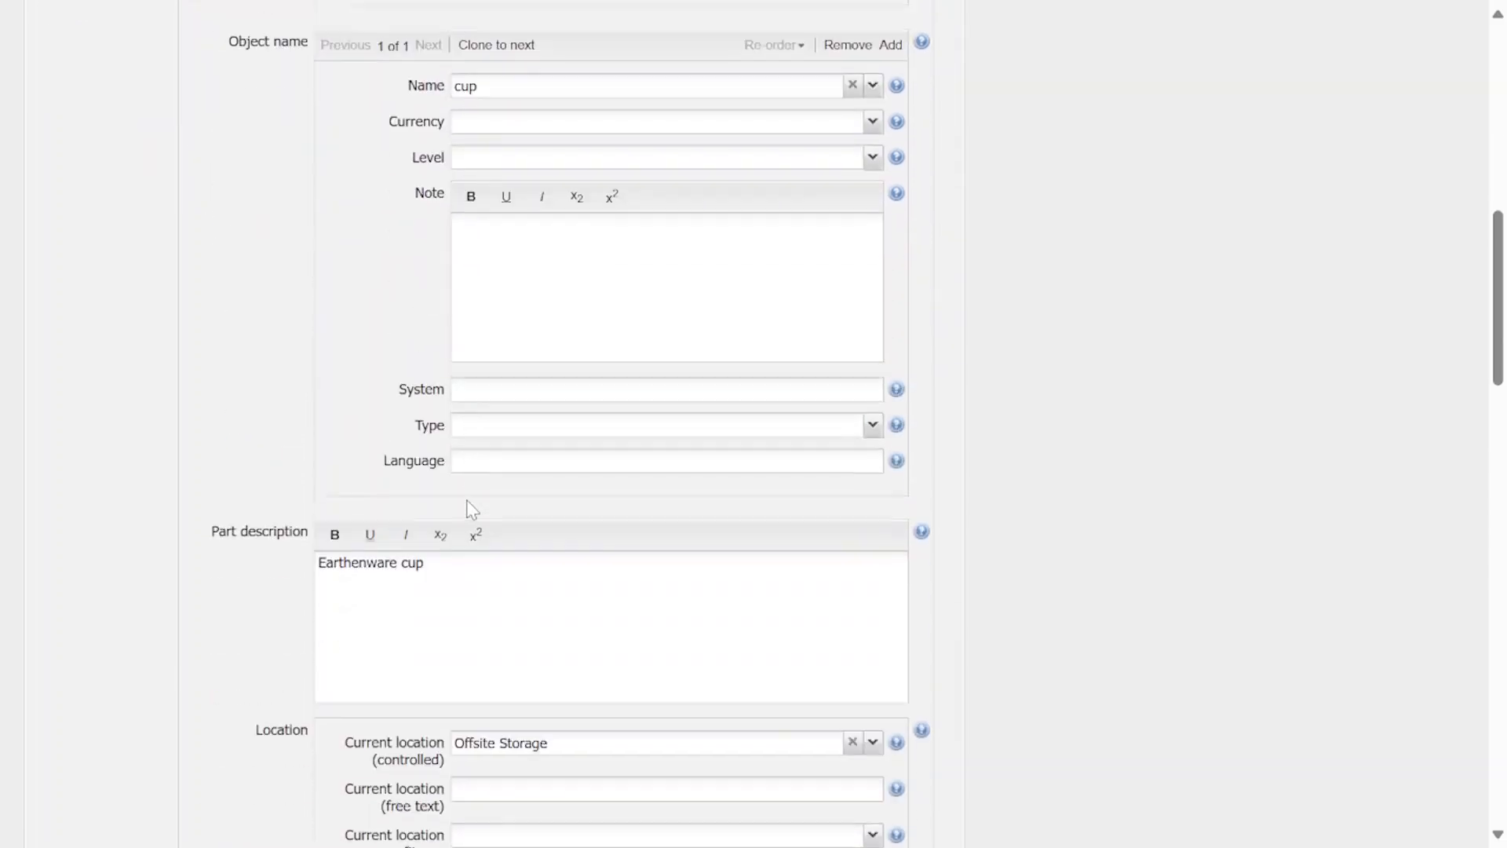
pyautogui.scroll(3, 471, 509)
pyautogui.scroll(3, 471, 508)
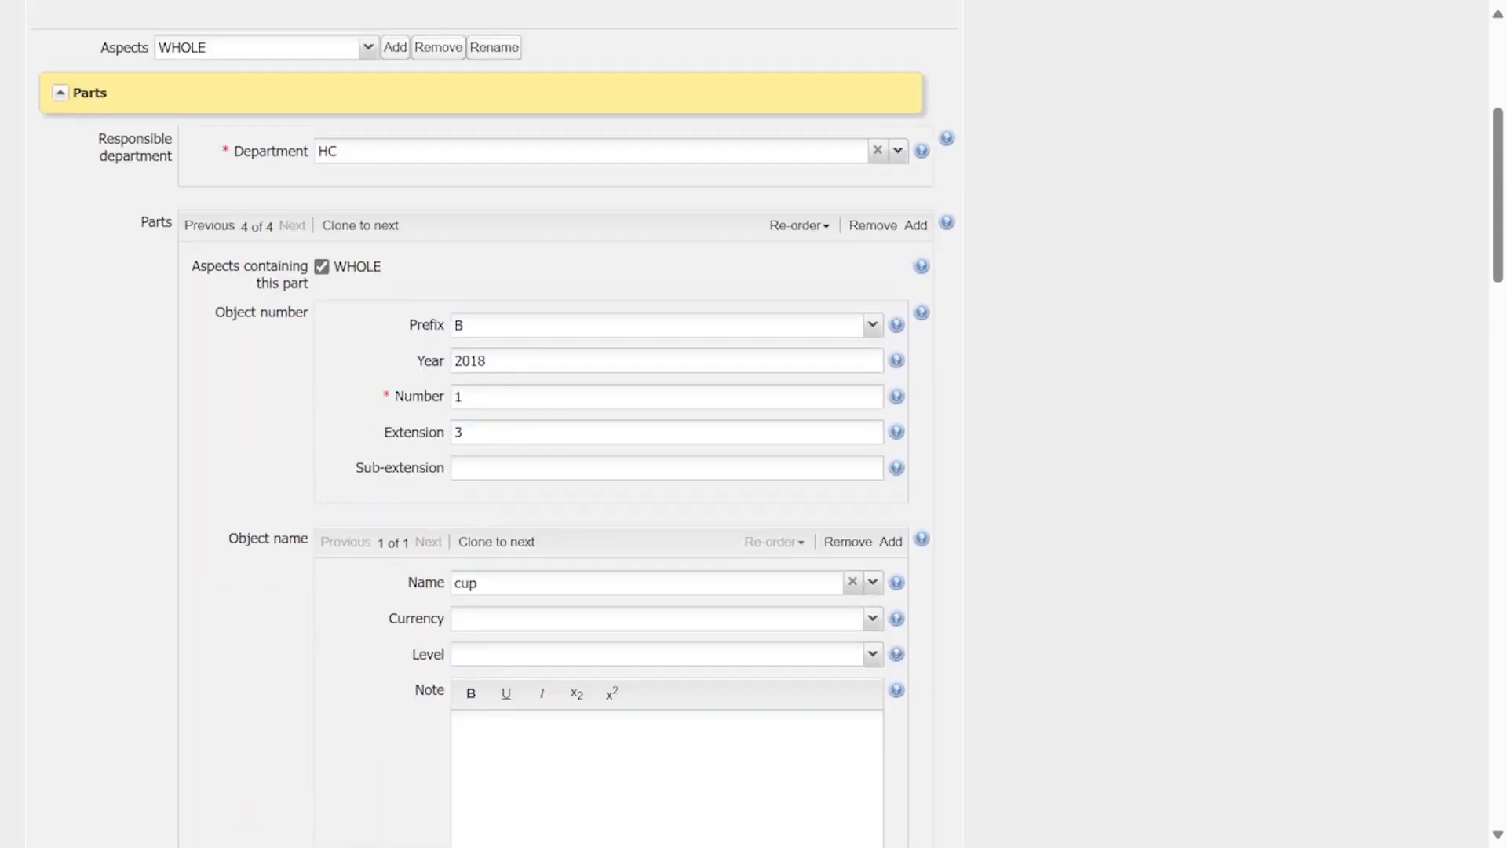
pyautogui.click(479, 432)
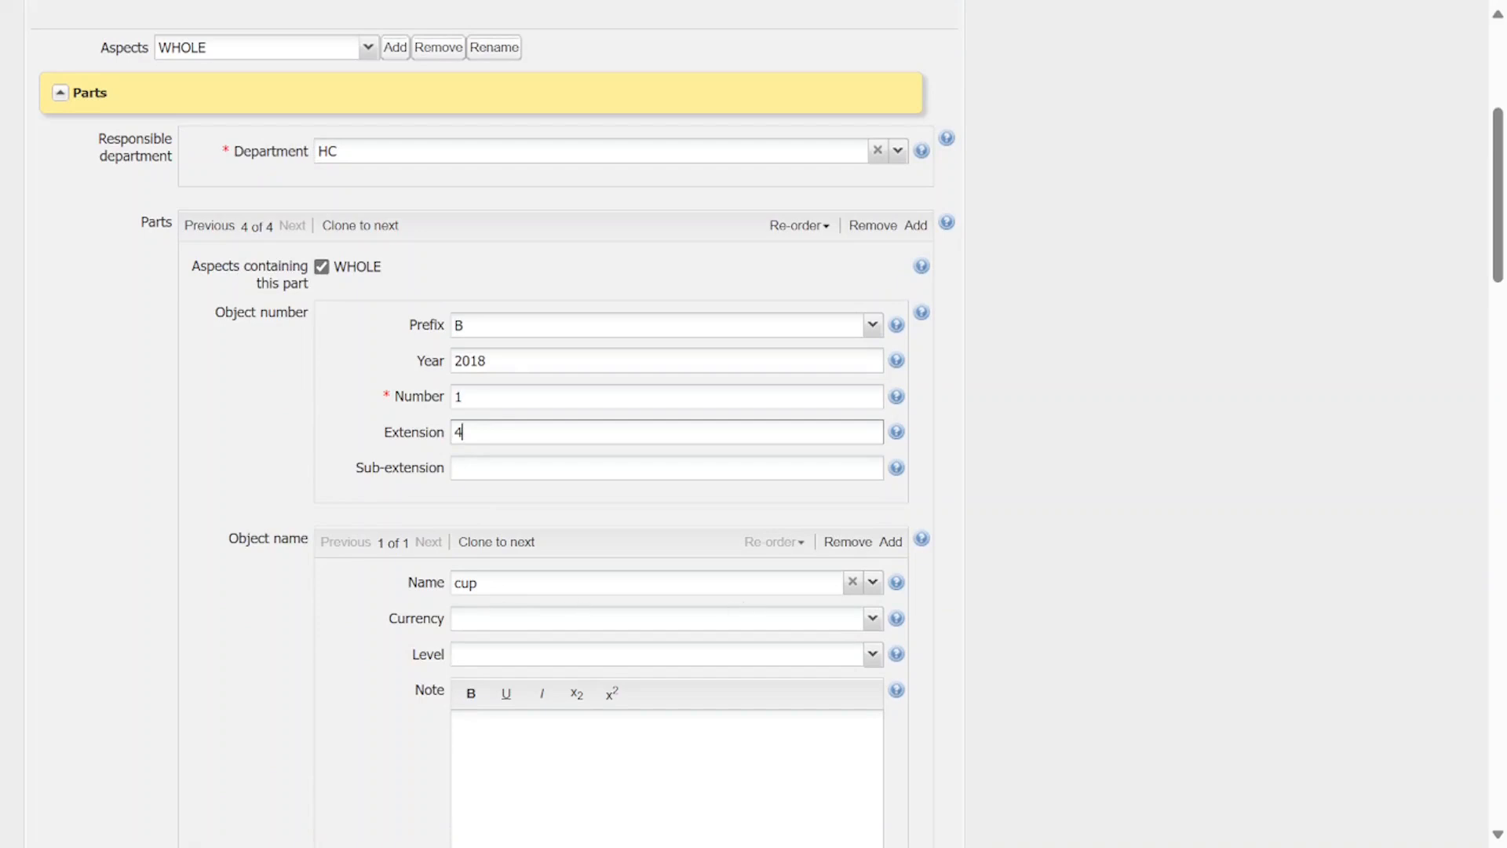
# Change the cloned part's object name to saucer.
pyautogui.moveTo(491, 584); pyautogui.dragTo(374, 620)
pyautogui.click(874, 586)
pyautogui.write('sauc')
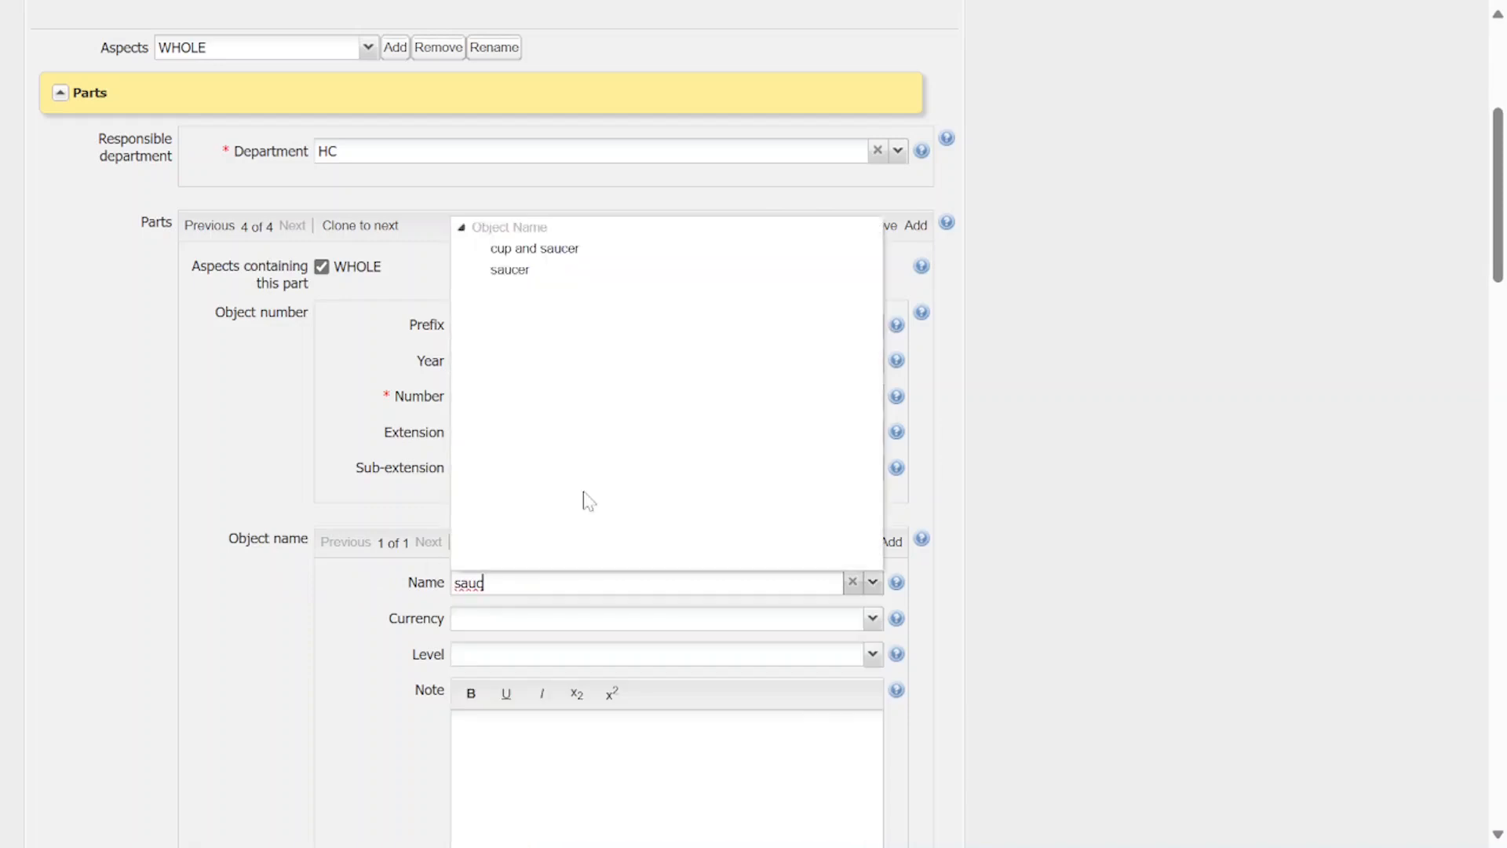
pyautogui.click(562, 279)
# Change the cloned part's description to "Earthenware saucer" and save the record.
pyautogui.scroll(-5, 372, 651)
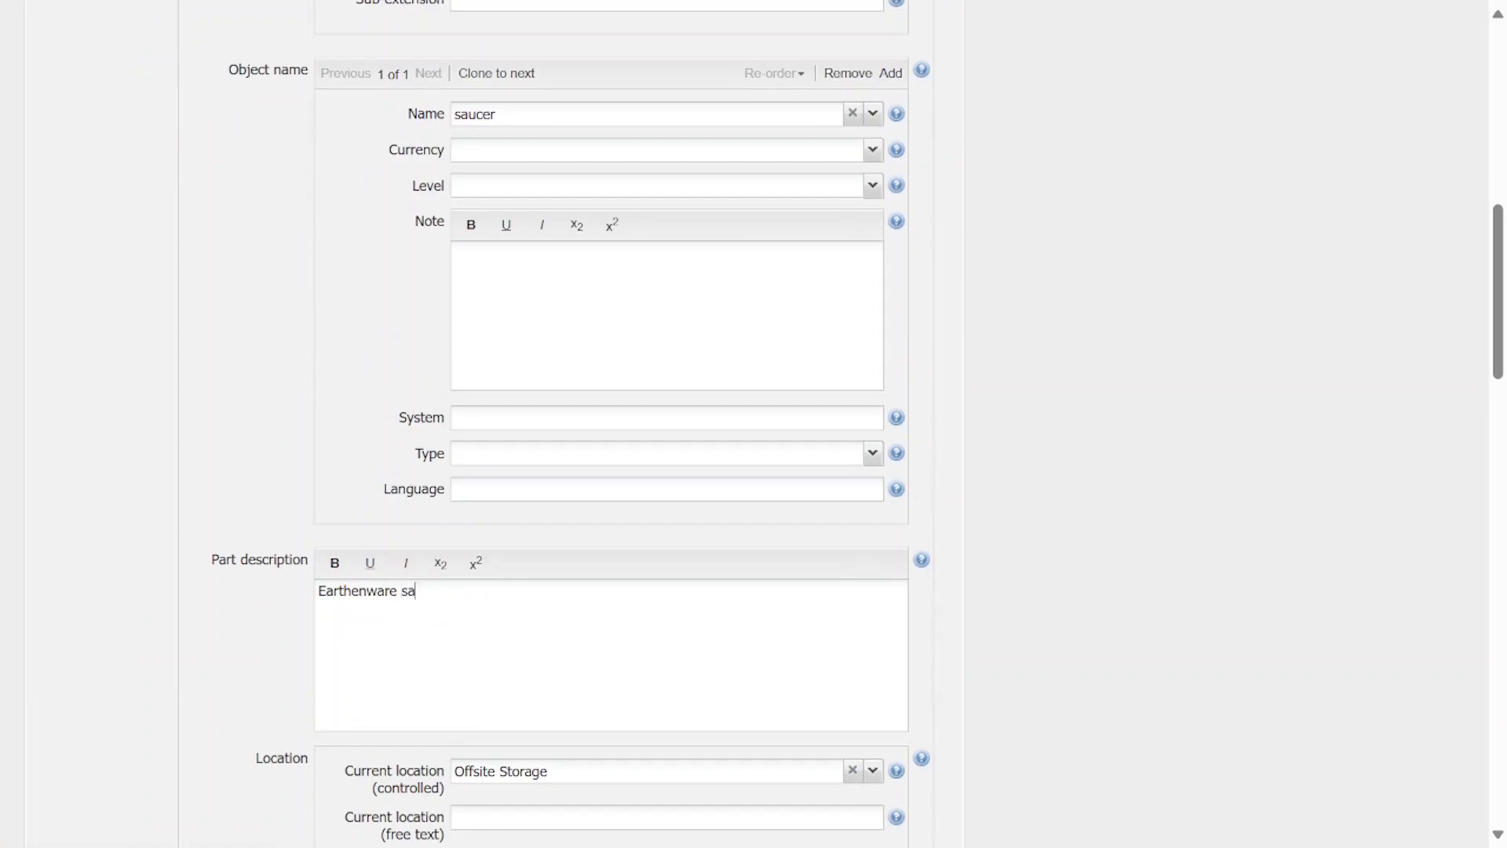
pyautogui.write('ucer')
pyautogui.scroll(6, 613, 424)
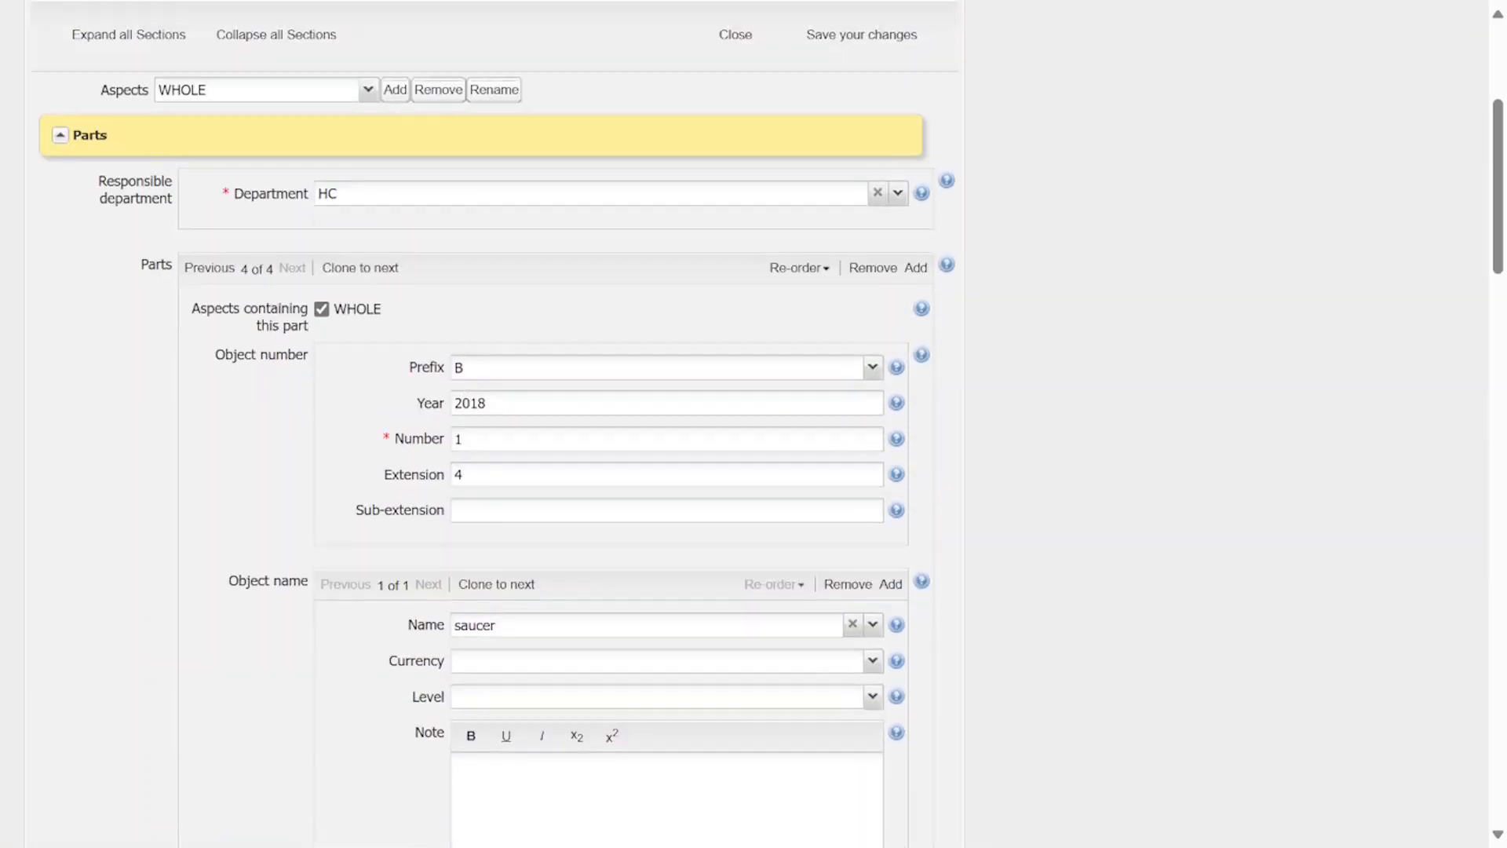
pyautogui.click(879, 45)
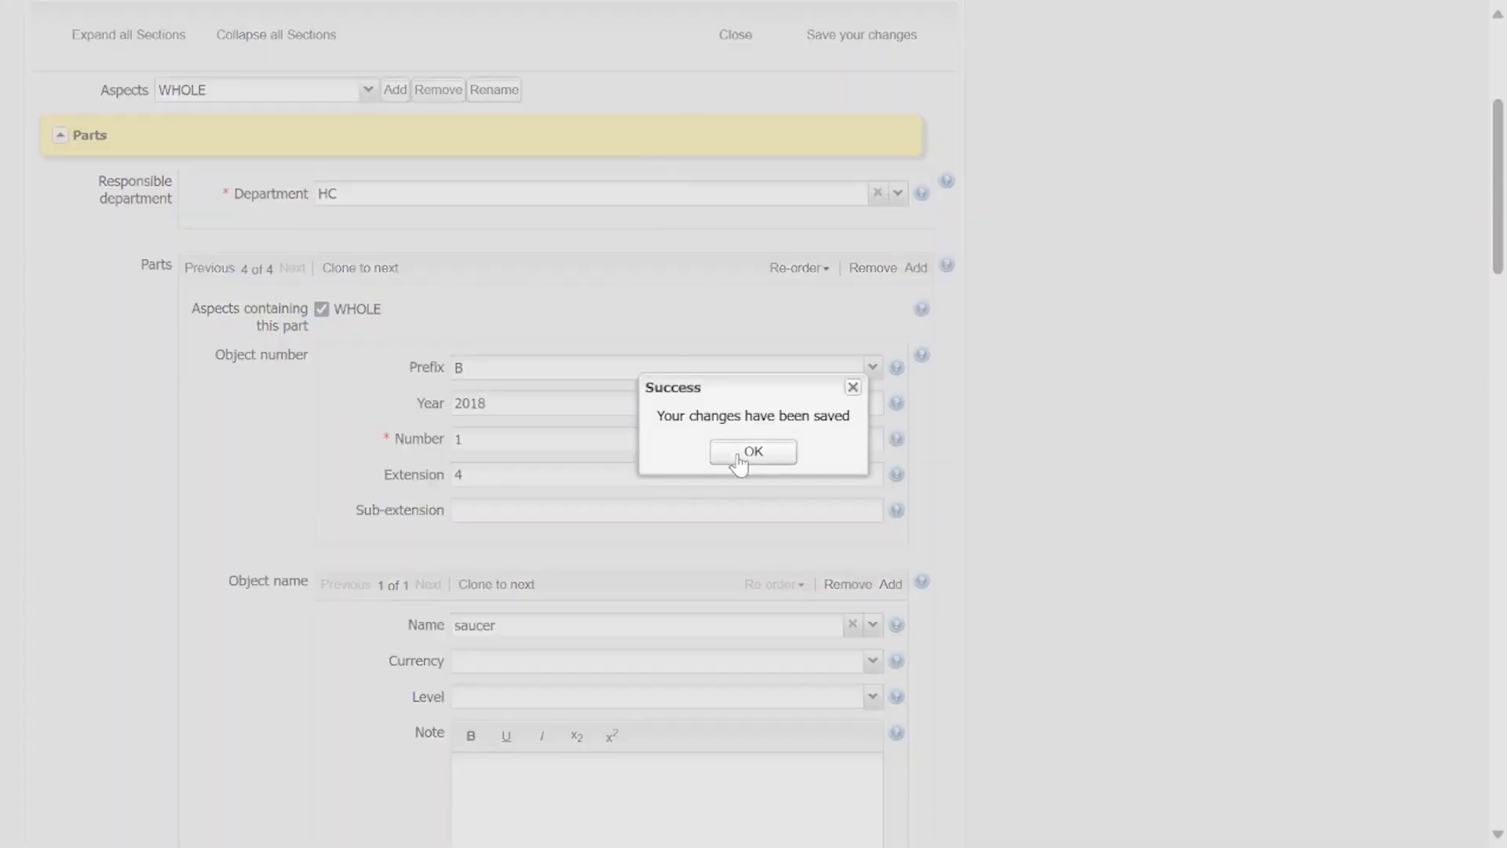
pyautogui.click(753, 451)
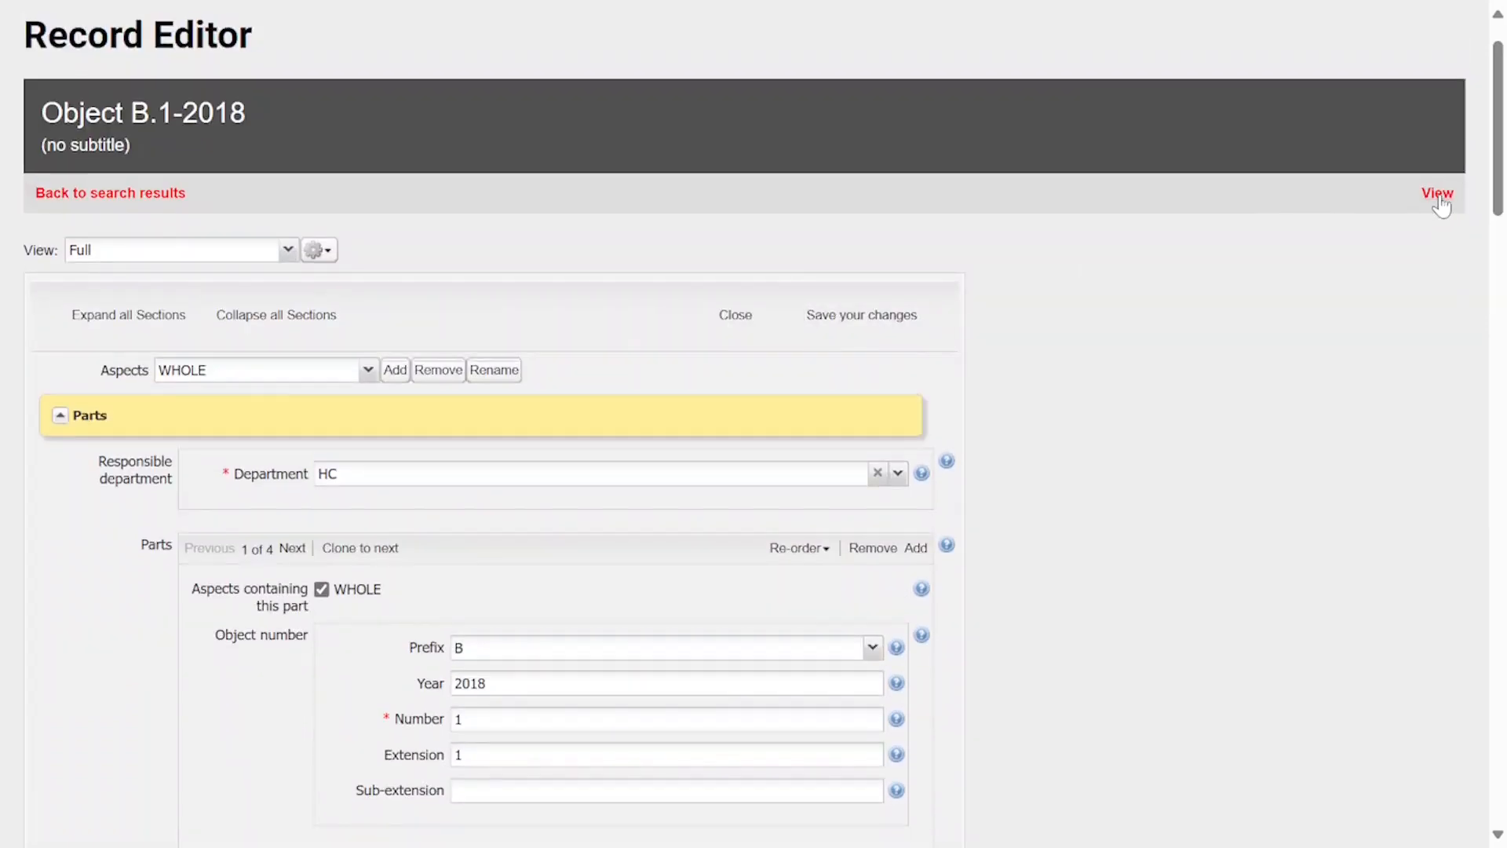
# Open the record view of the object and read through the number, name, description and location of each part.
pyautogui.click(1437, 193)
pyautogui.scroll(-3, 512, 377)
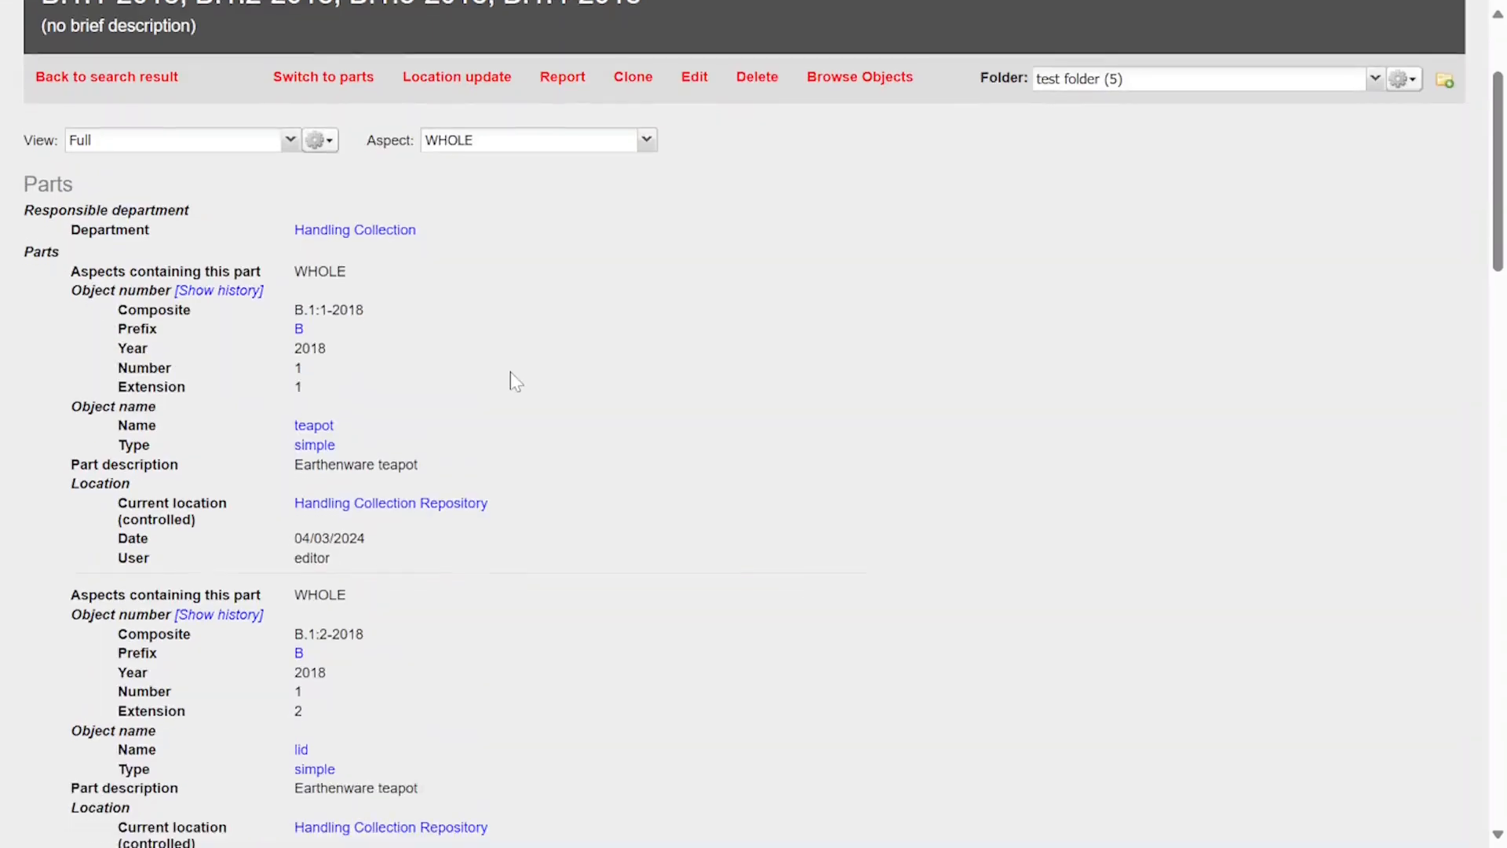
pyautogui.scroll(-1, 332, 307)
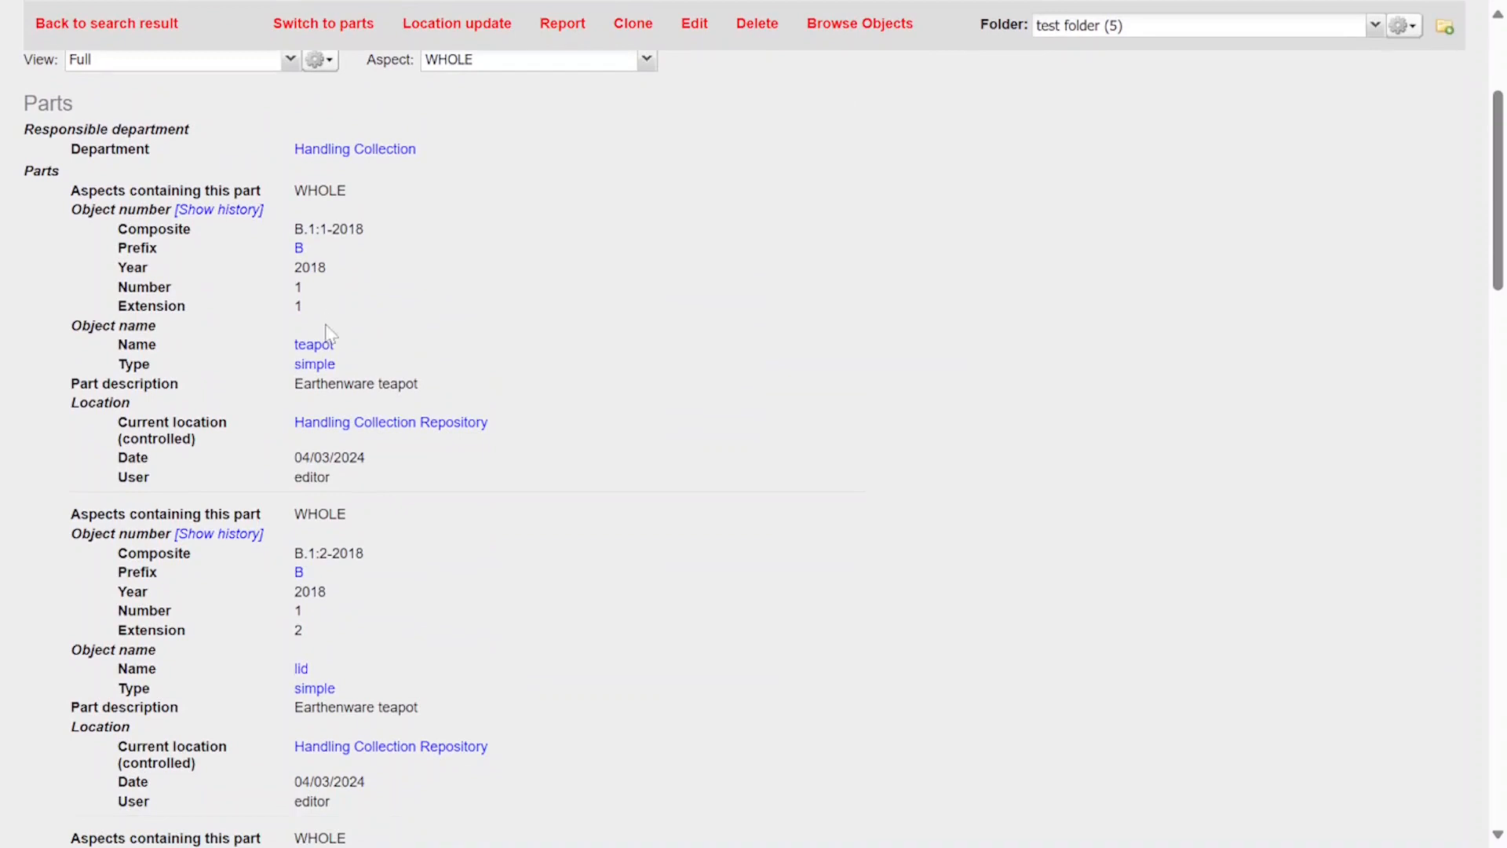
pyautogui.scroll(-3, 373, 365)
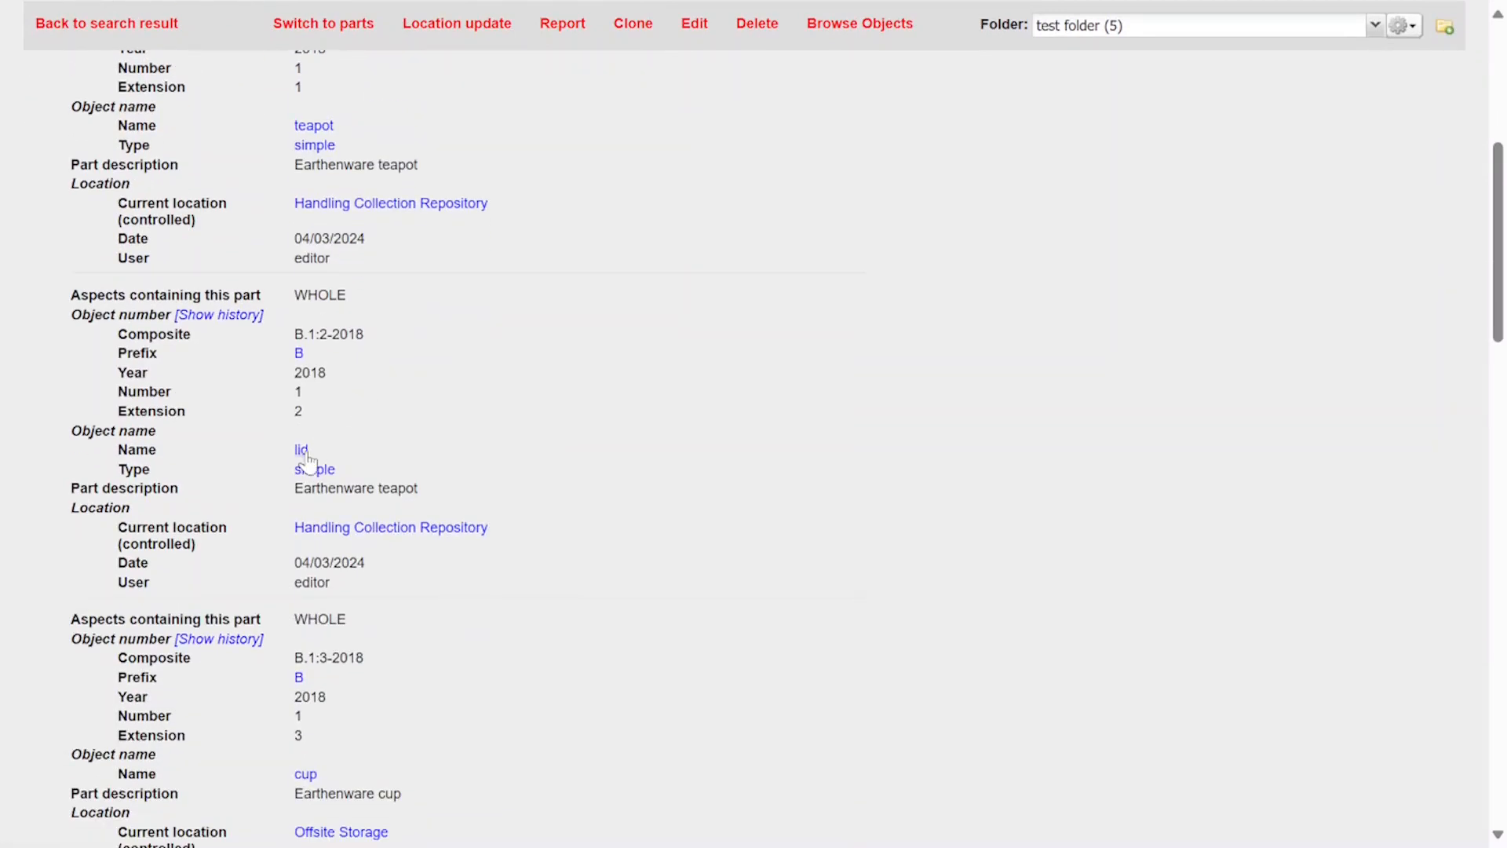
pyautogui.scroll(-4, 393, 459)
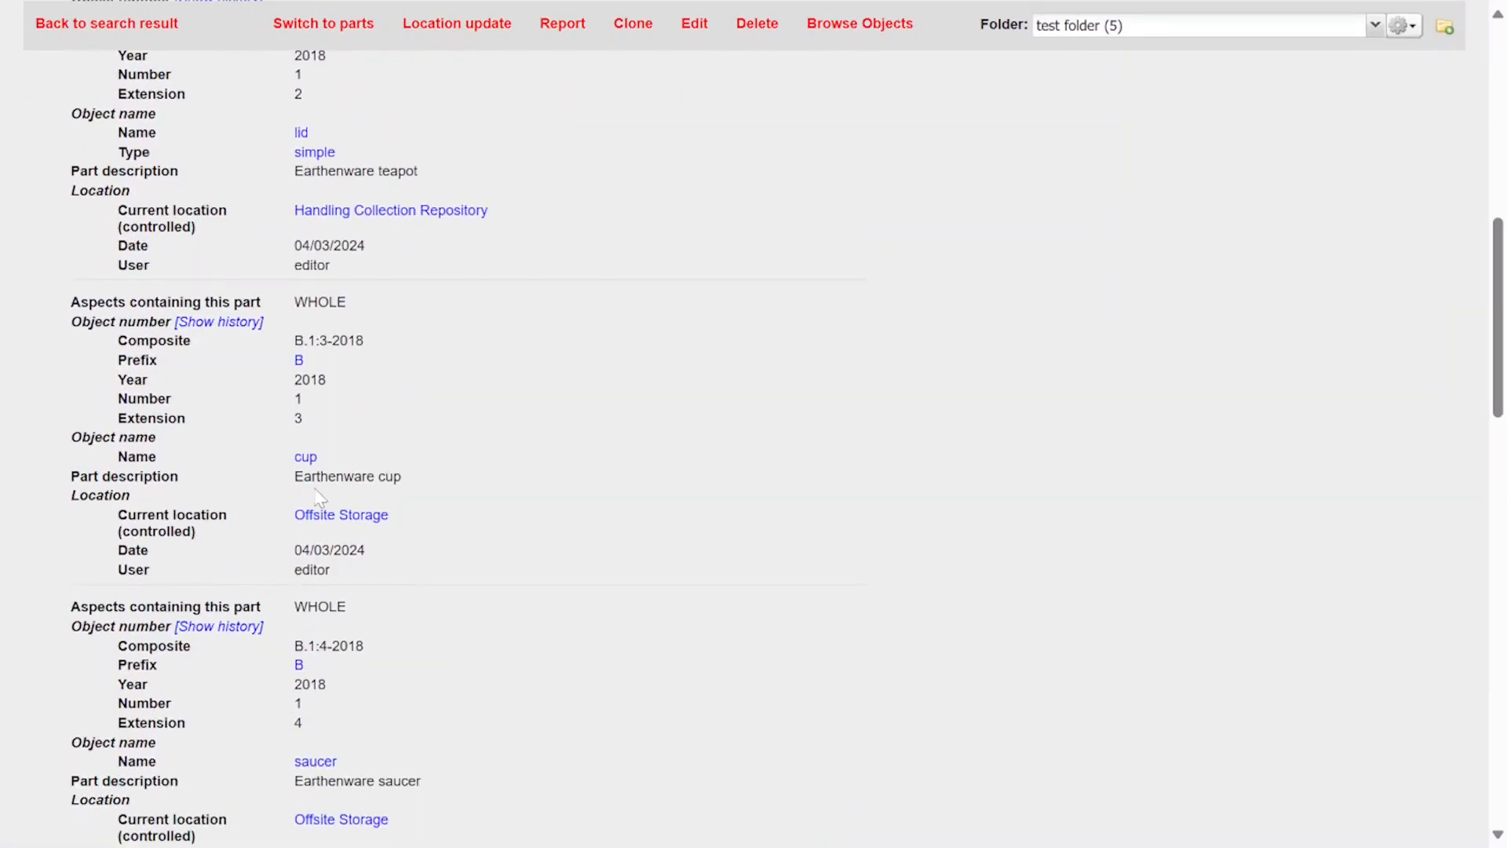
pyautogui.scroll(-3, 288, 437)
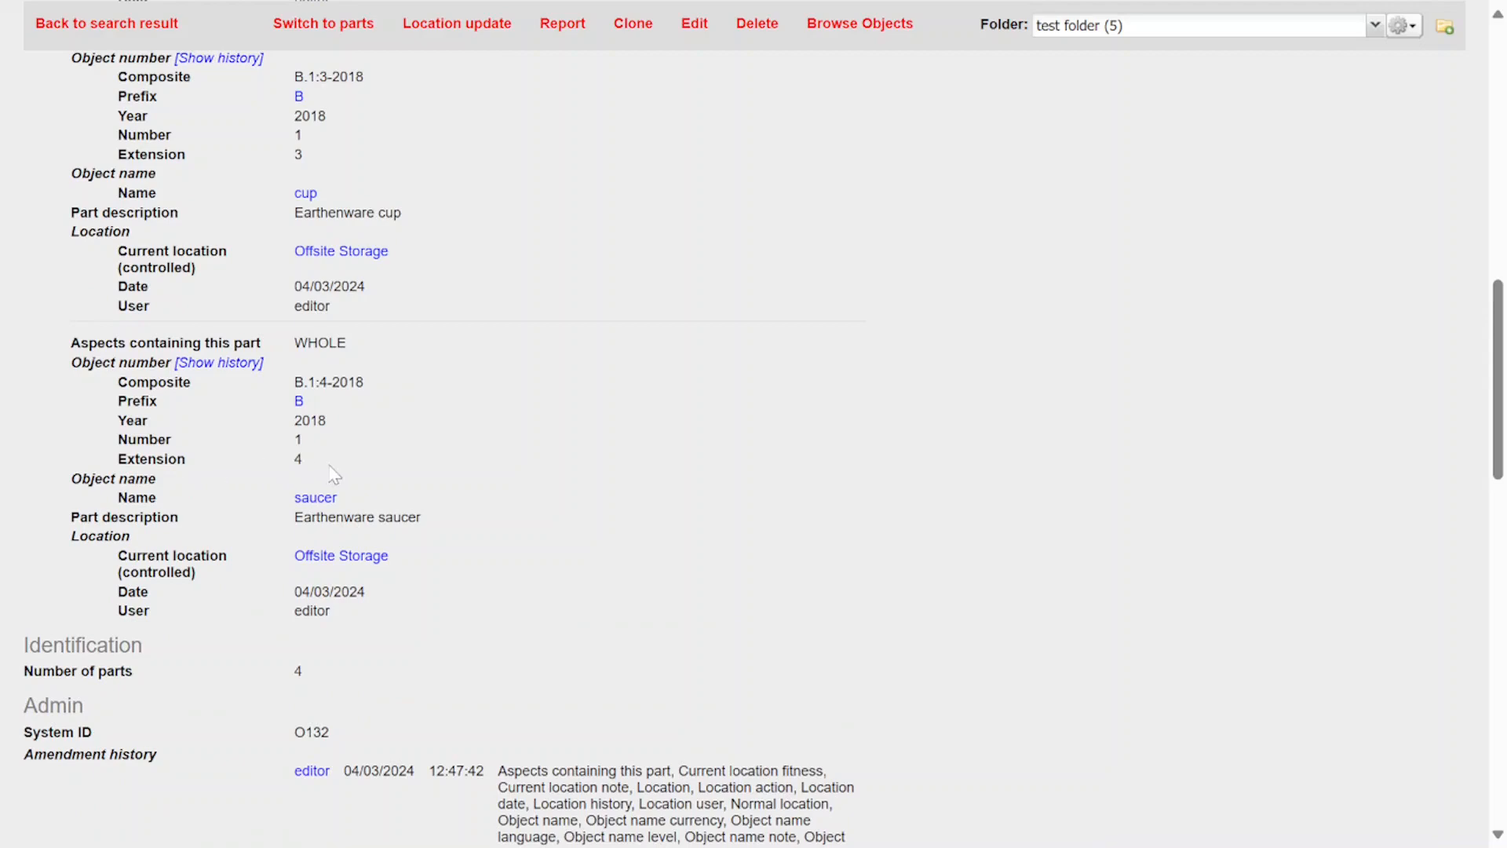
pyautogui.scroll(10, 333, 473)
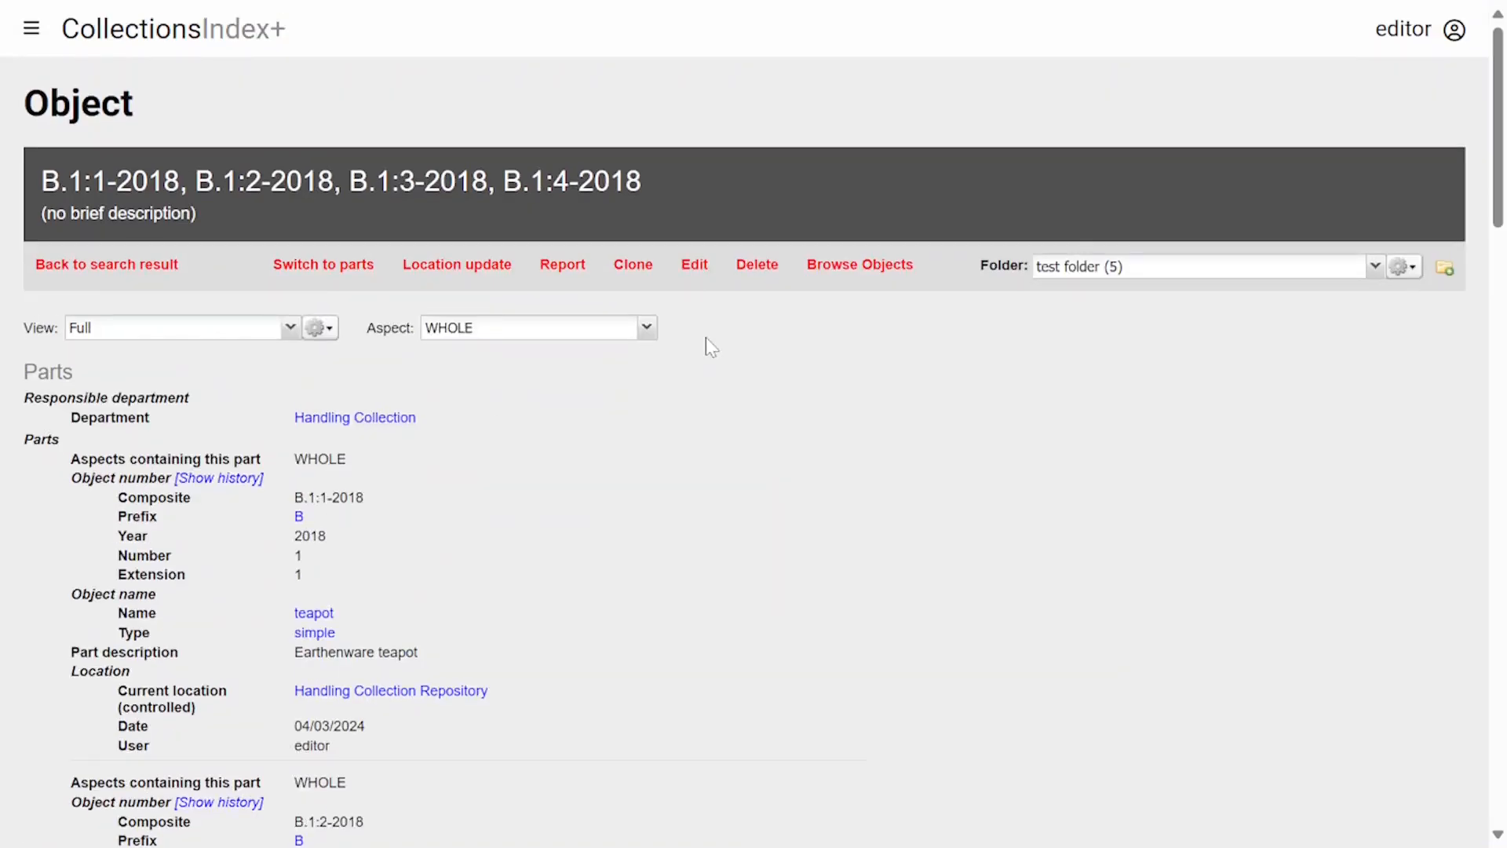
# Reopen the object record for editing and move the cup part to the first position among the parts.
pyautogui.click(706, 266)
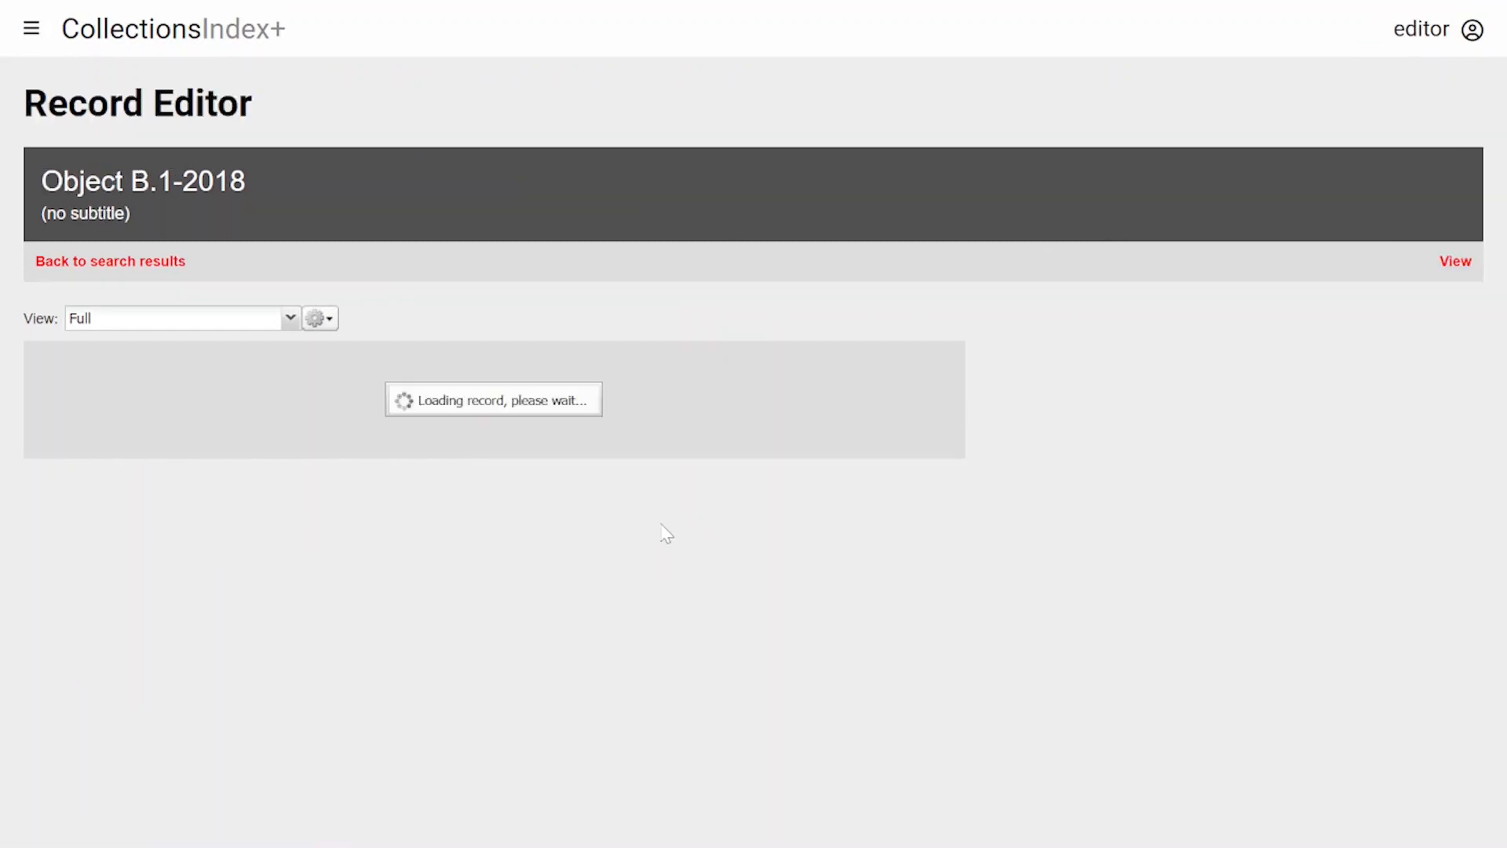
pyautogui.scroll(-2, 567, 451)
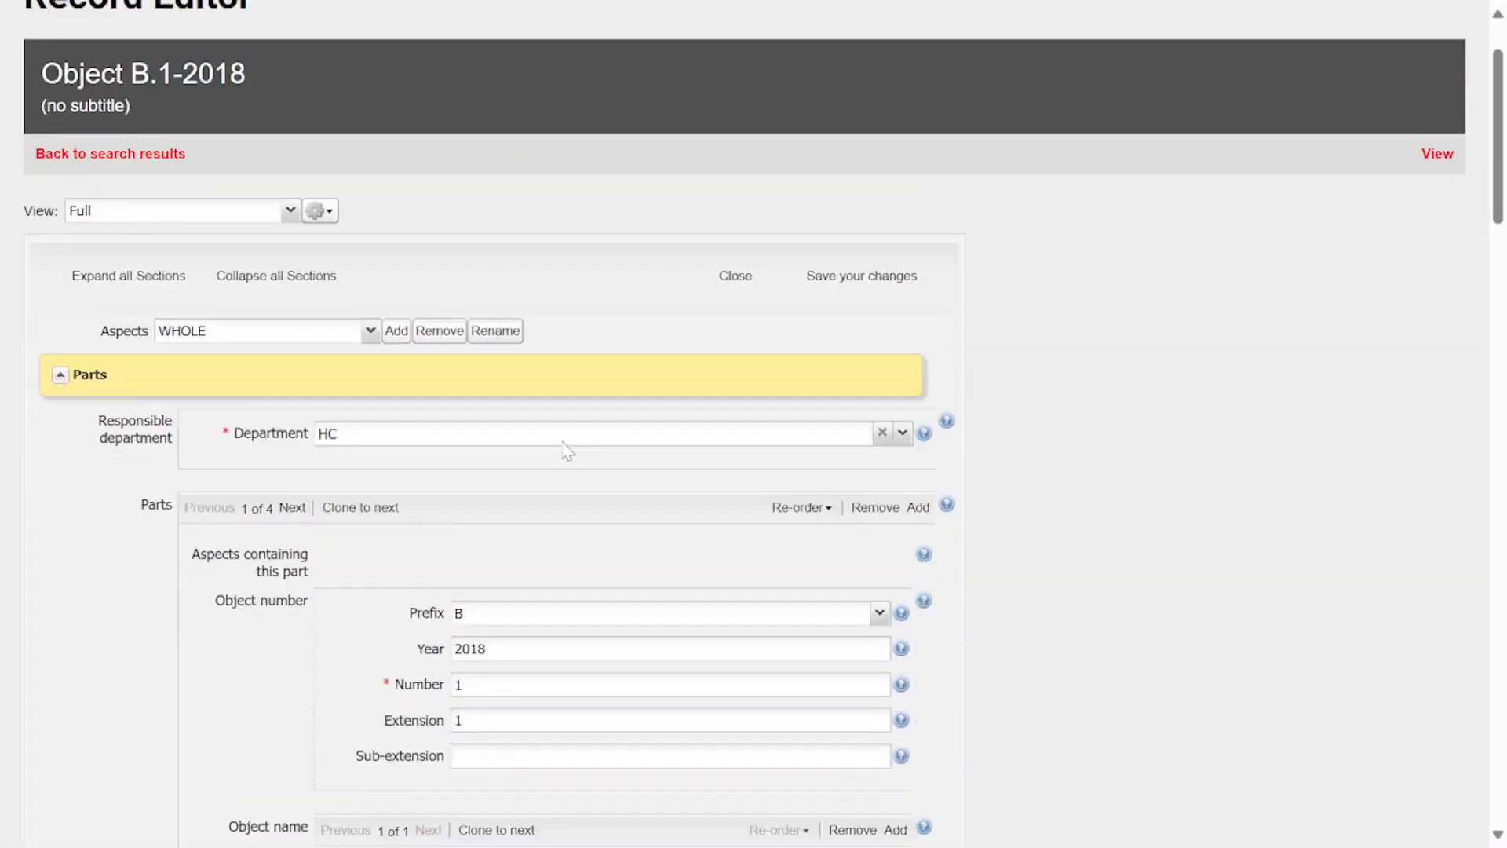
pyautogui.scroll(-3, 567, 451)
pyautogui.click(292, 244)
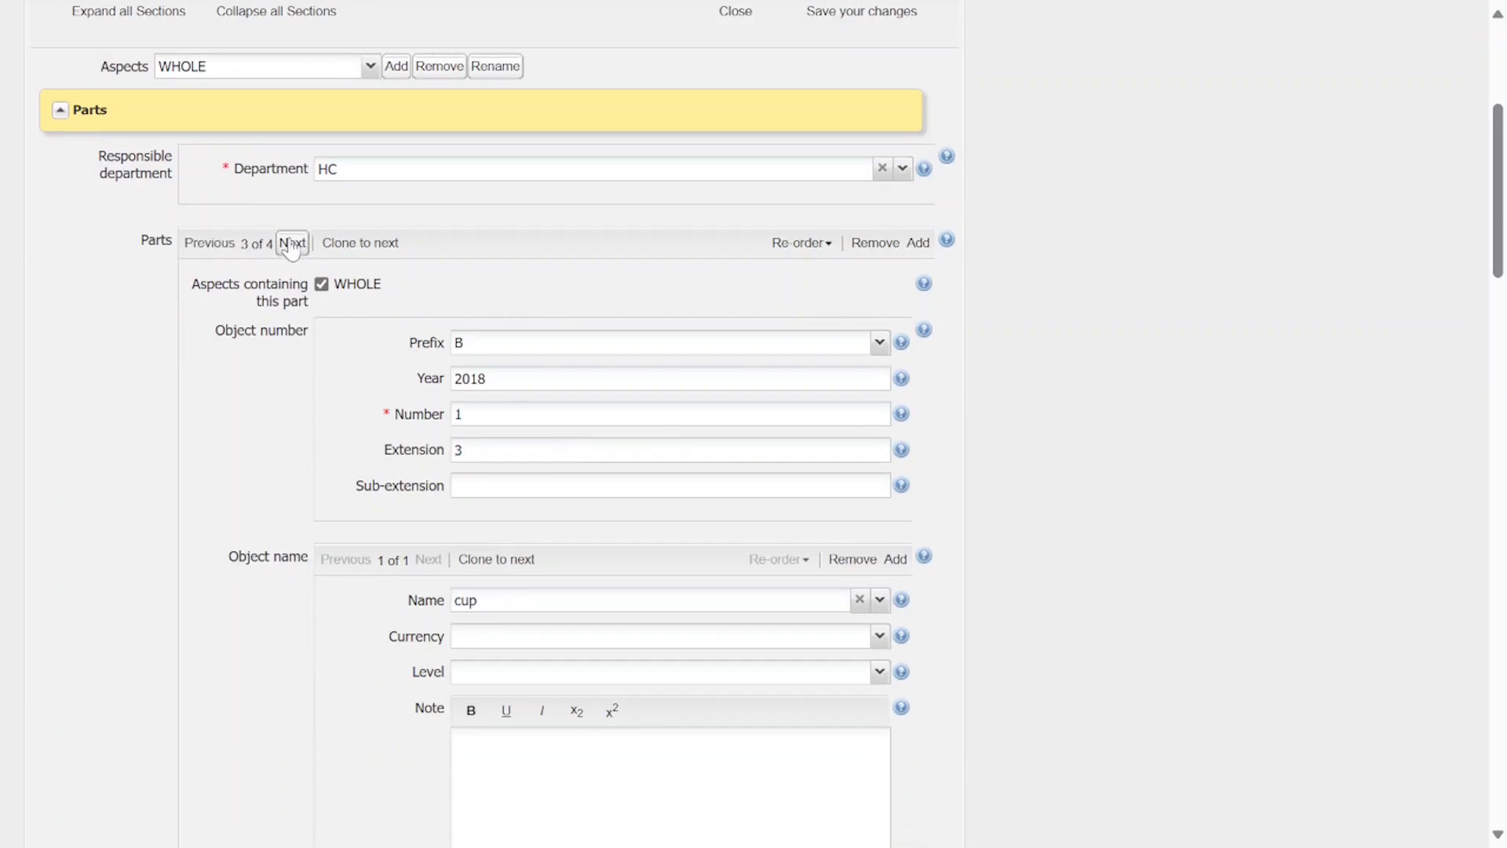
pyautogui.click(291, 243)
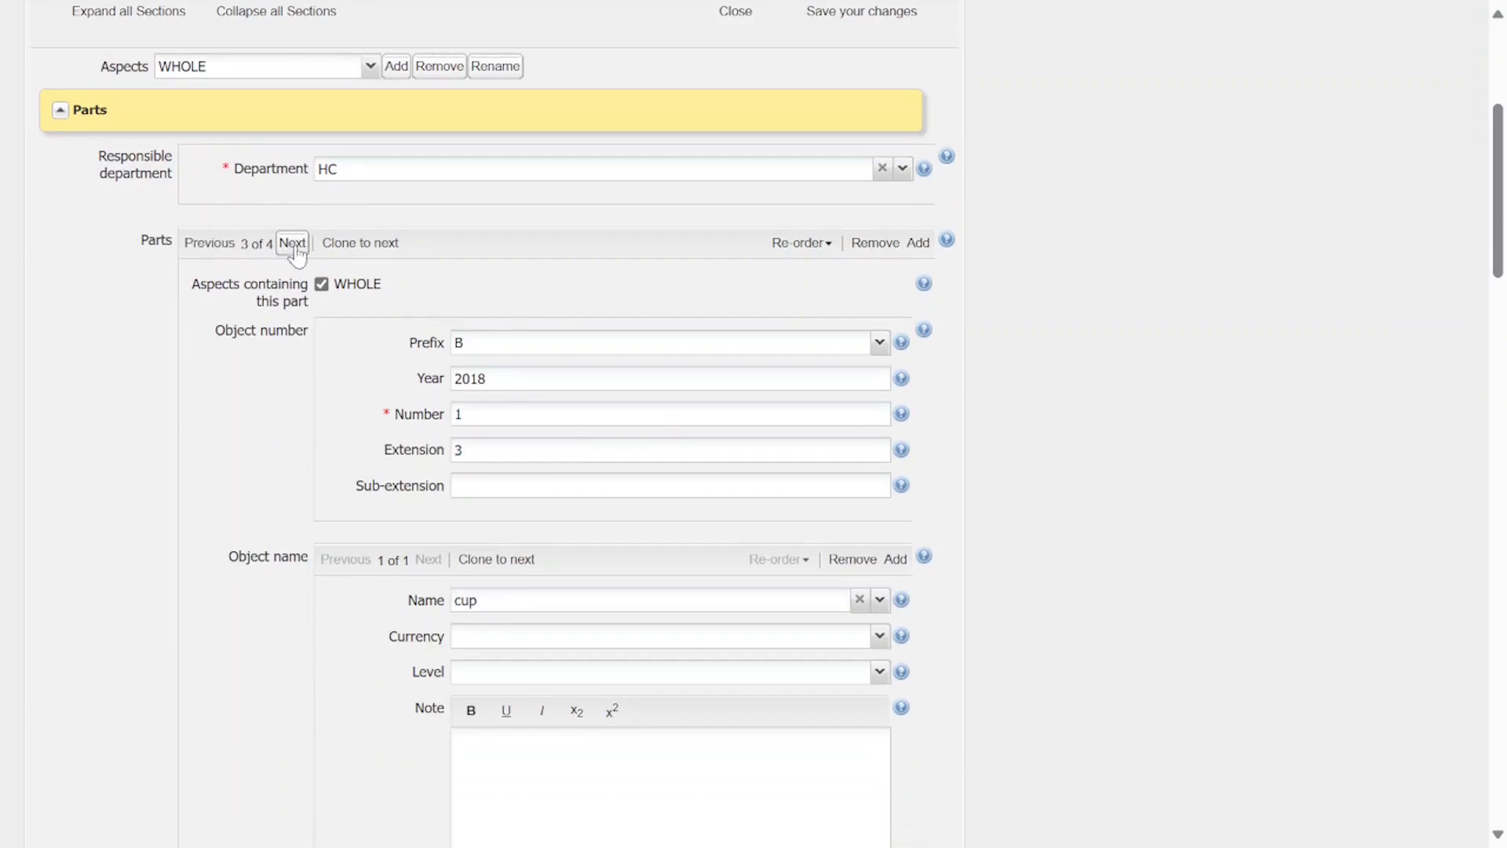
pyautogui.click(210, 243)
pyautogui.click(820, 244)
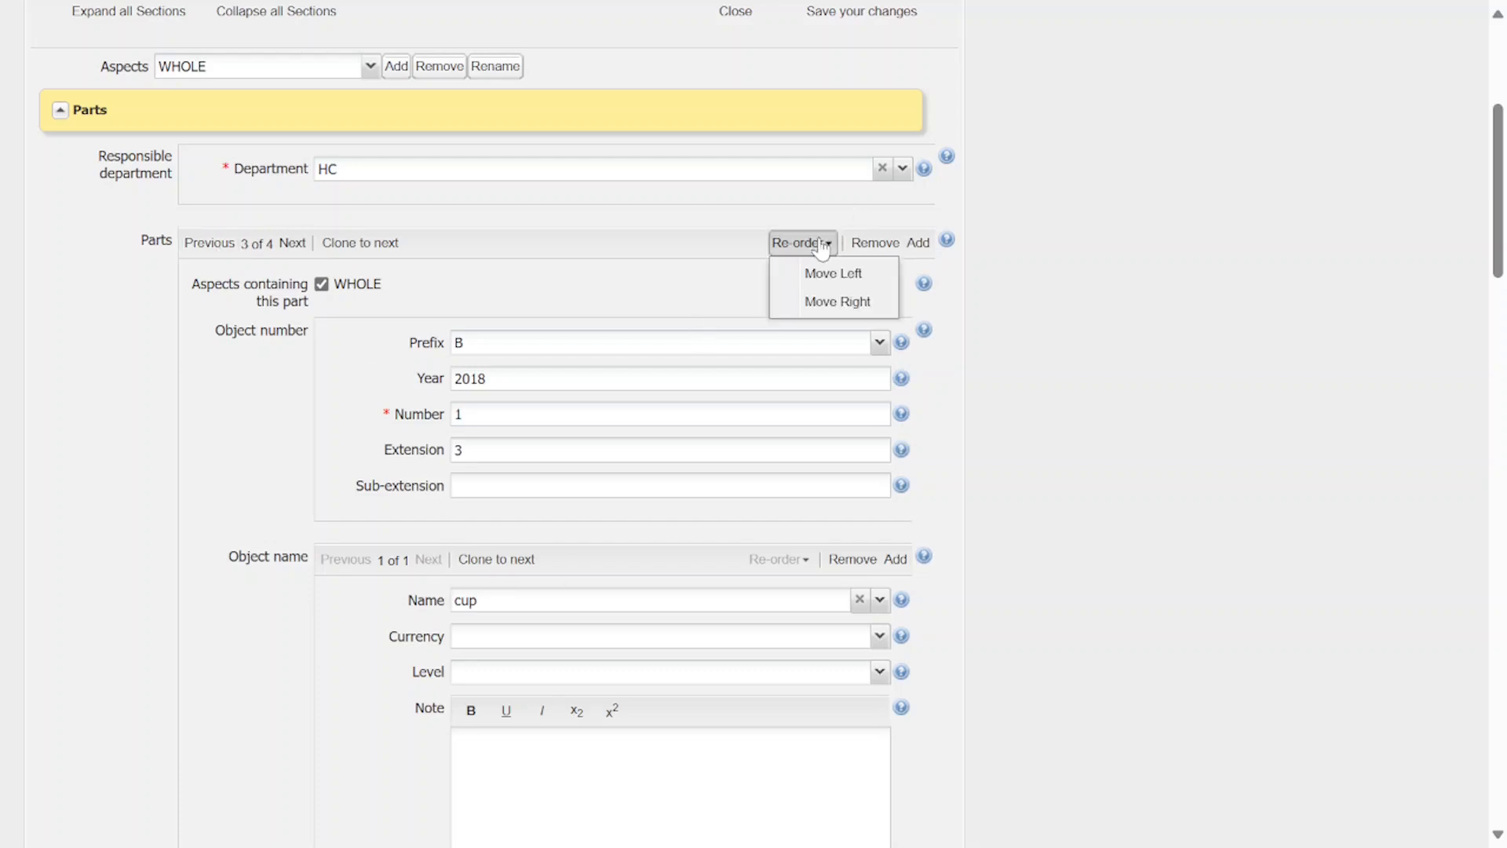
pyautogui.click(820, 273)
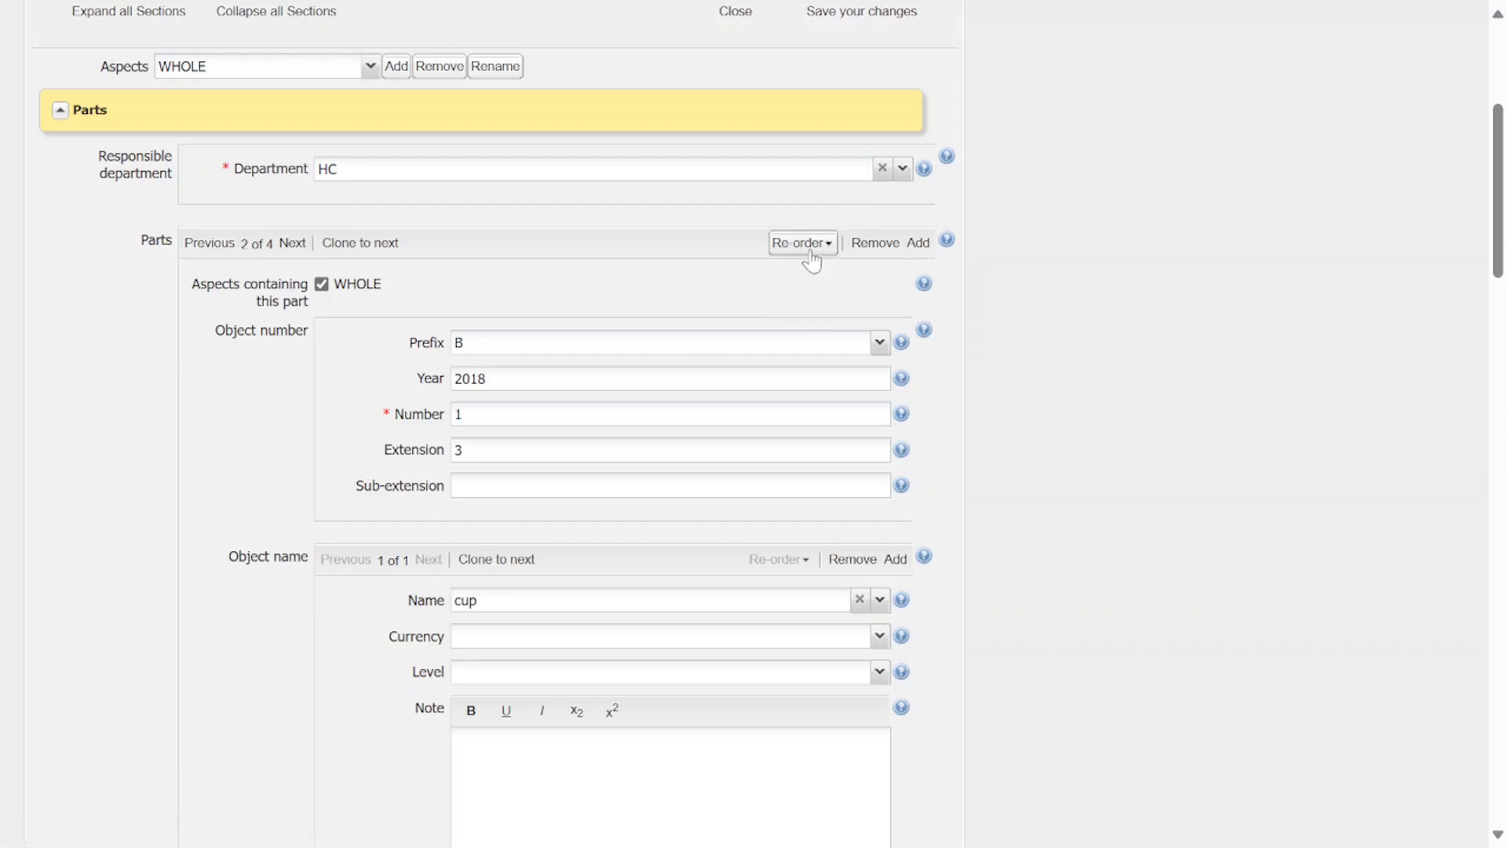
pyautogui.click(811, 249)
pyautogui.click(821, 272)
# Move the saucer part from the end of the parts to the second position.
pyautogui.click(292, 244)
pyautogui.click(292, 244)
pyautogui.click(292, 243)
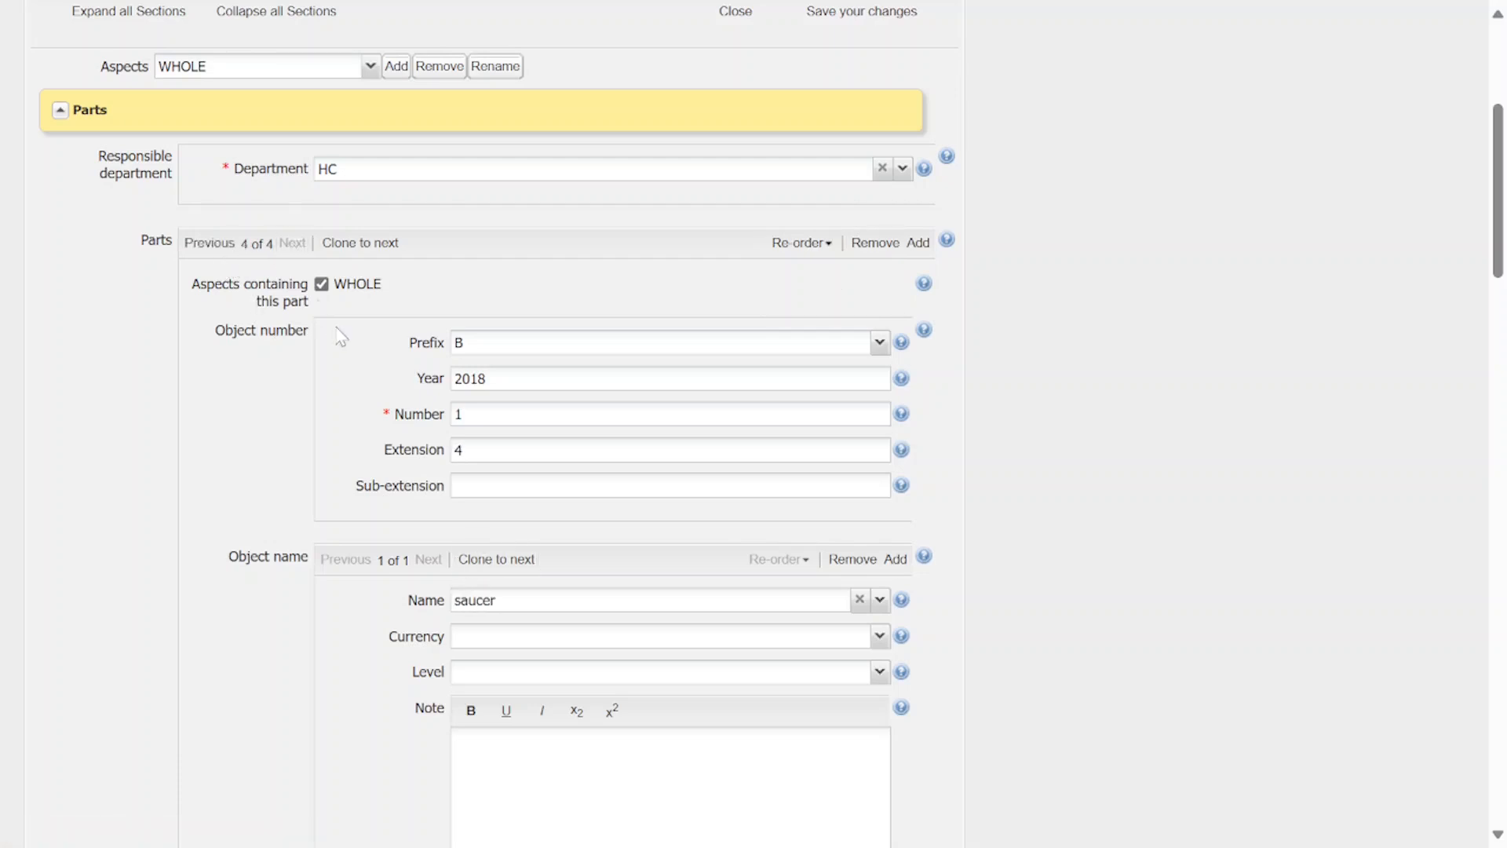
pyautogui.click(816, 245)
pyautogui.click(828, 272)
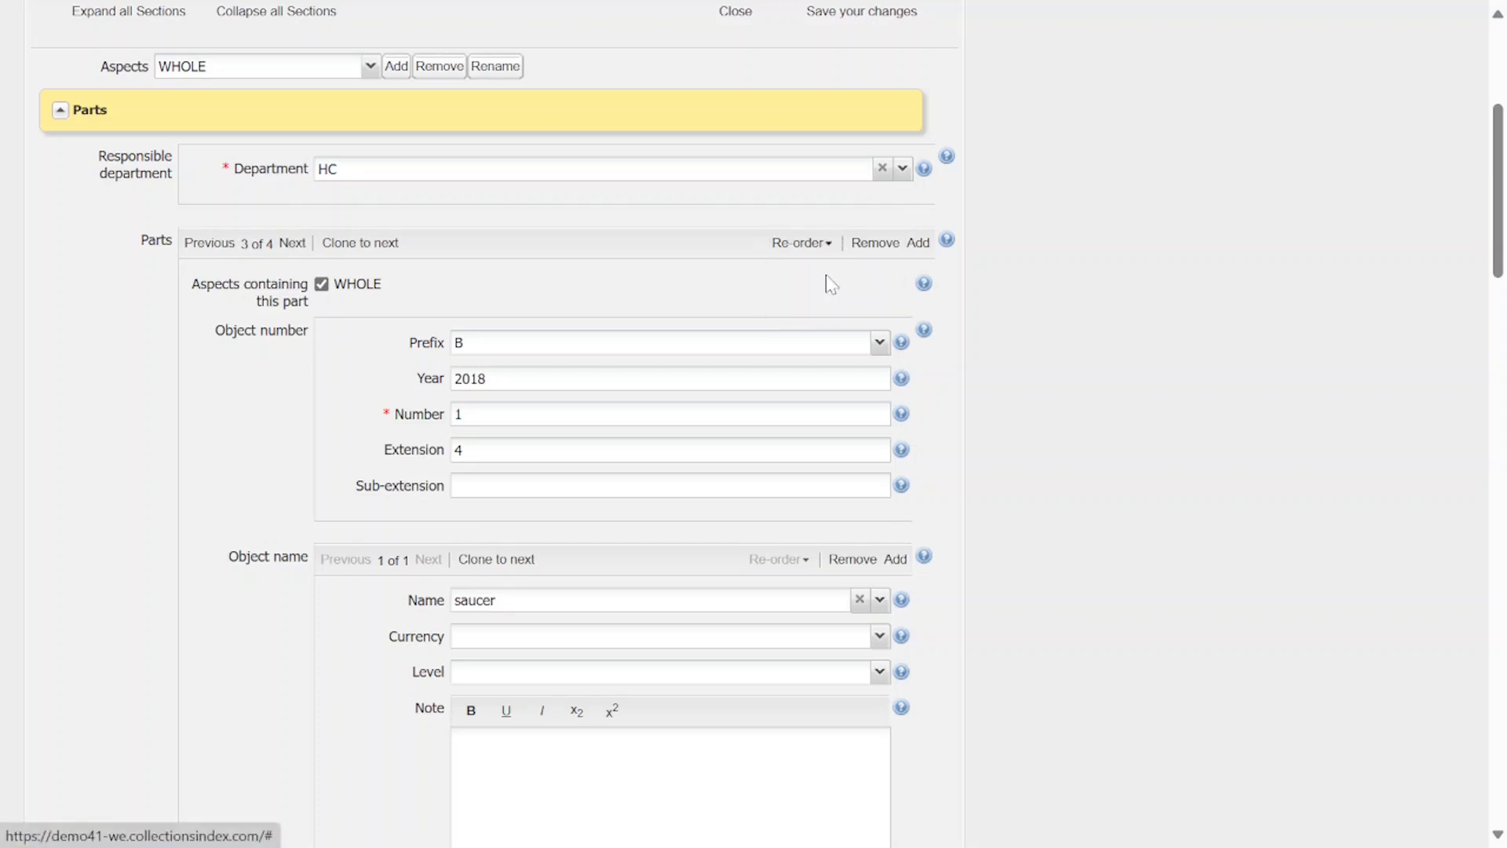
pyautogui.click(807, 244)
pyautogui.click(828, 272)
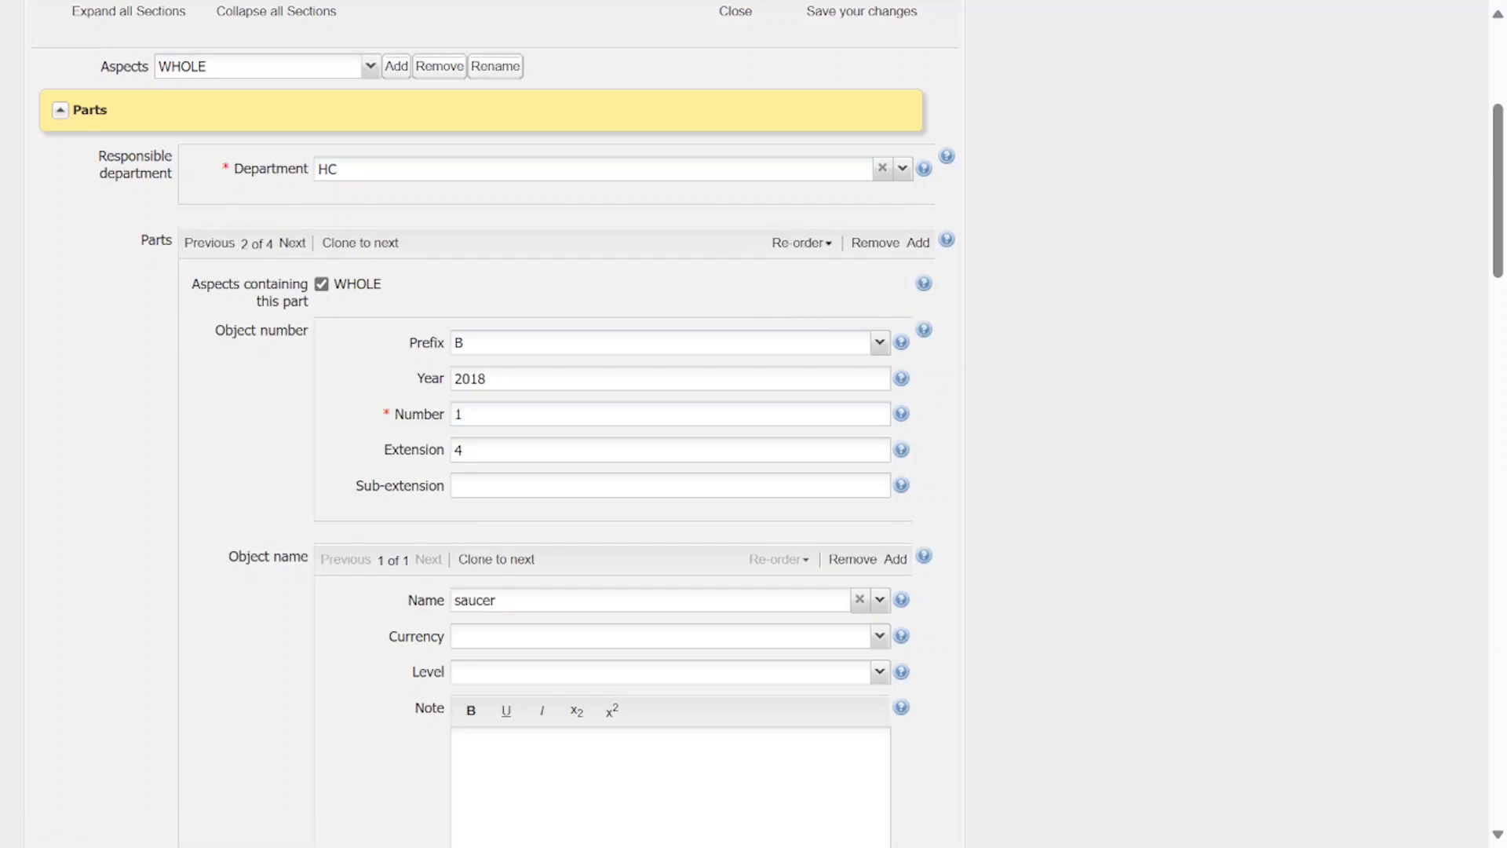
# Go through the reordered parts from first to last and save the record.
pyautogui.click(224, 246)
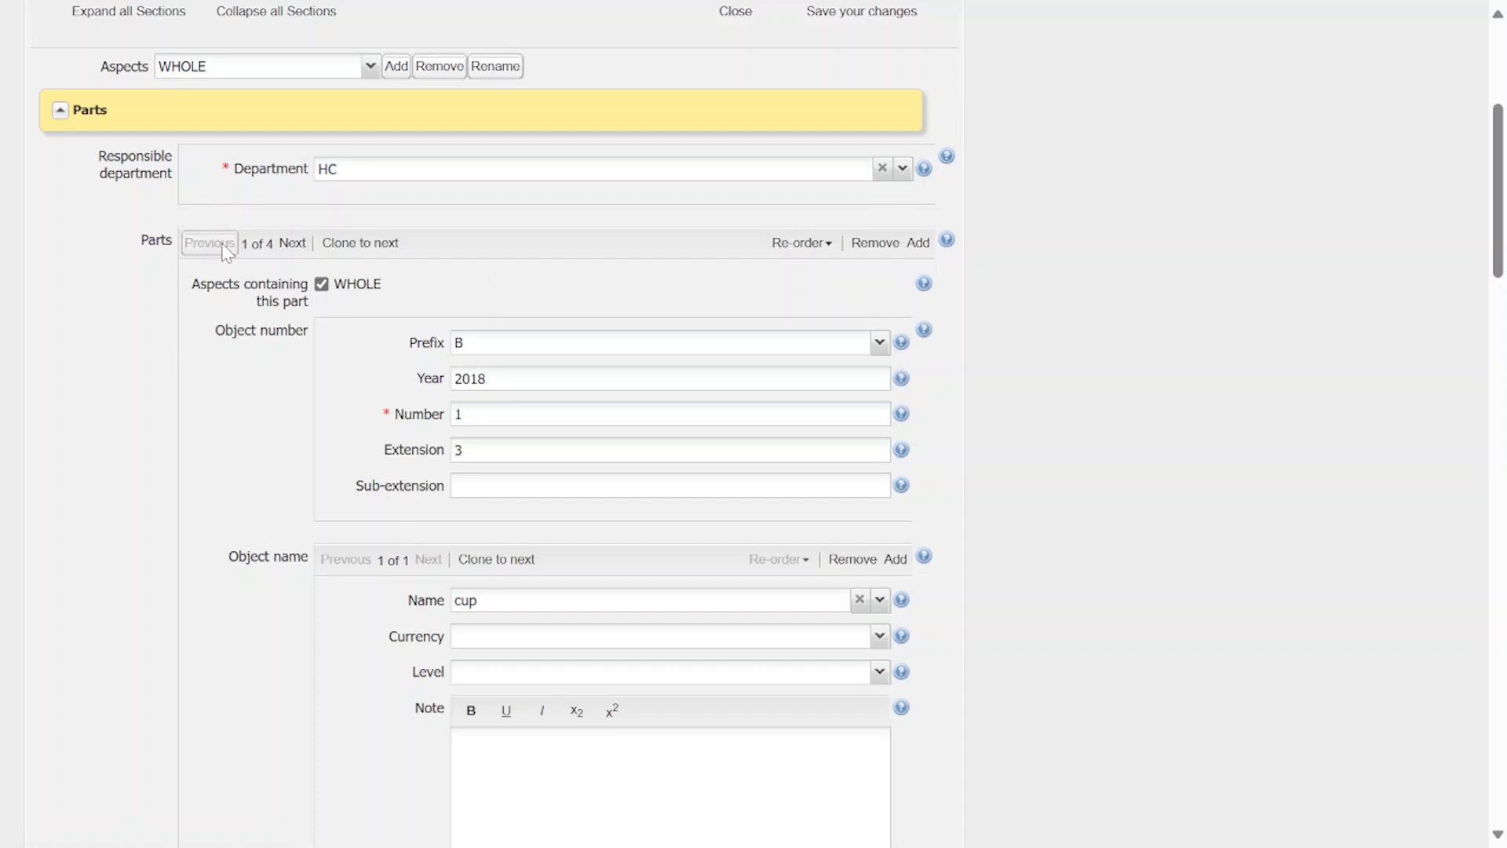
pyautogui.click(292, 246)
pyautogui.click(292, 245)
pyautogui.click(292, 246)
pyautogui.scroll(5, 1282, 380)
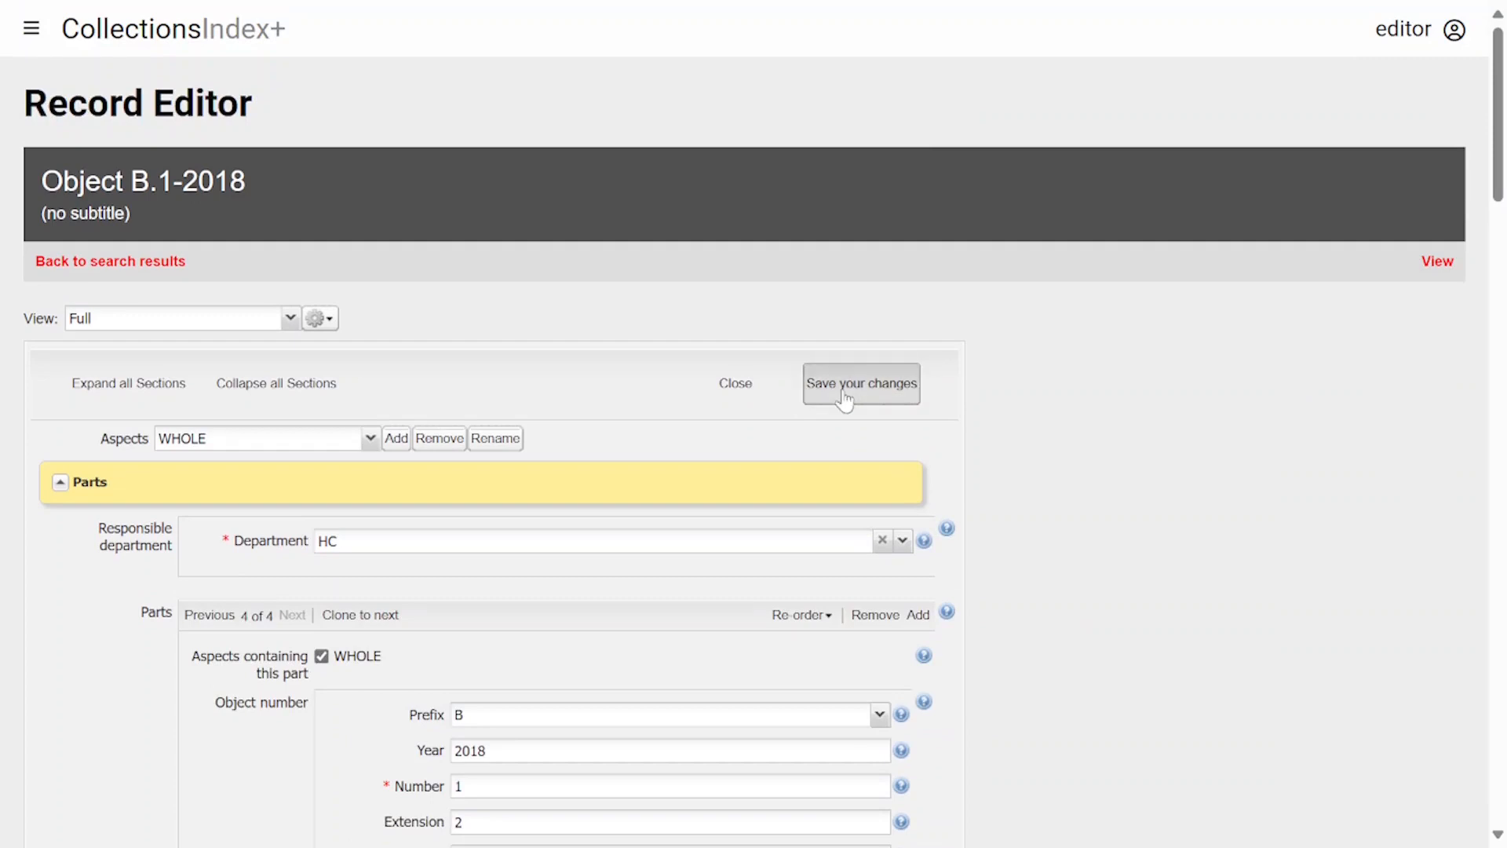
pyautogui.click(844, 393)
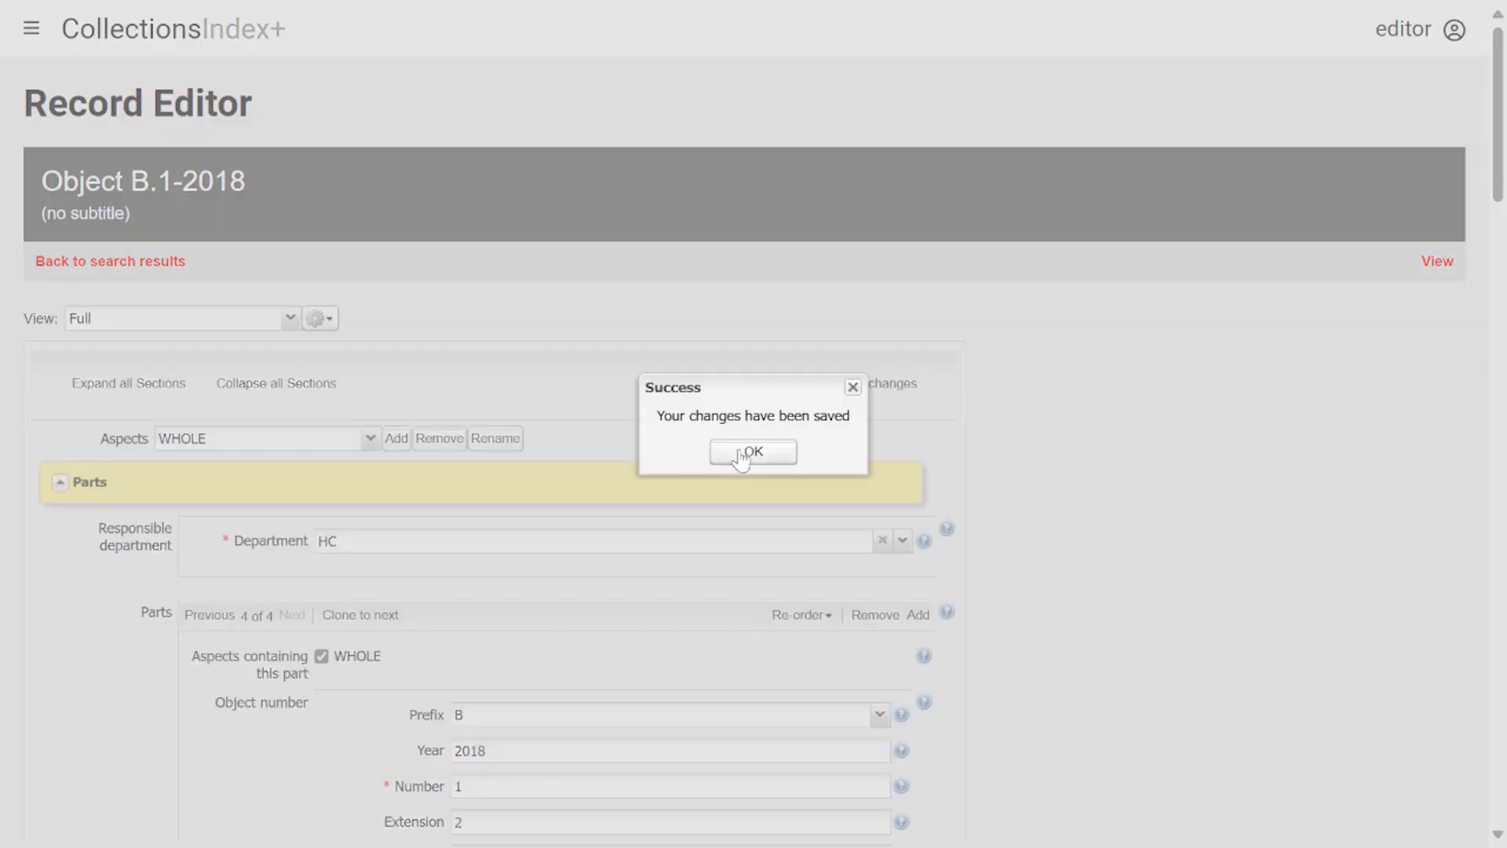
pyautogui.click(752, 452)
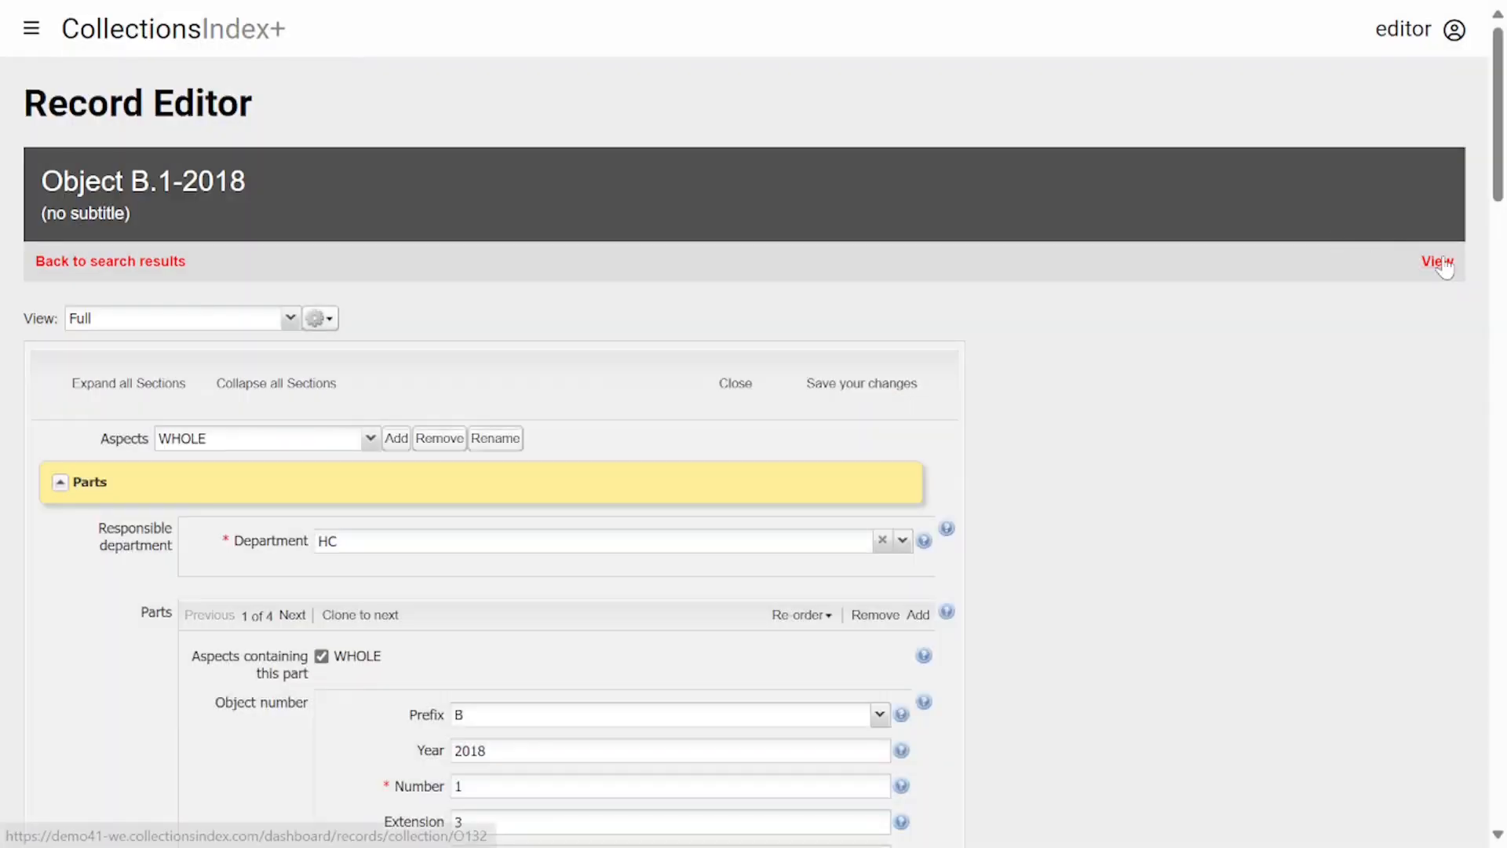
# Open the record view of the object and check the order in which its parts are listed.
pyautogui.click(1437, 261)
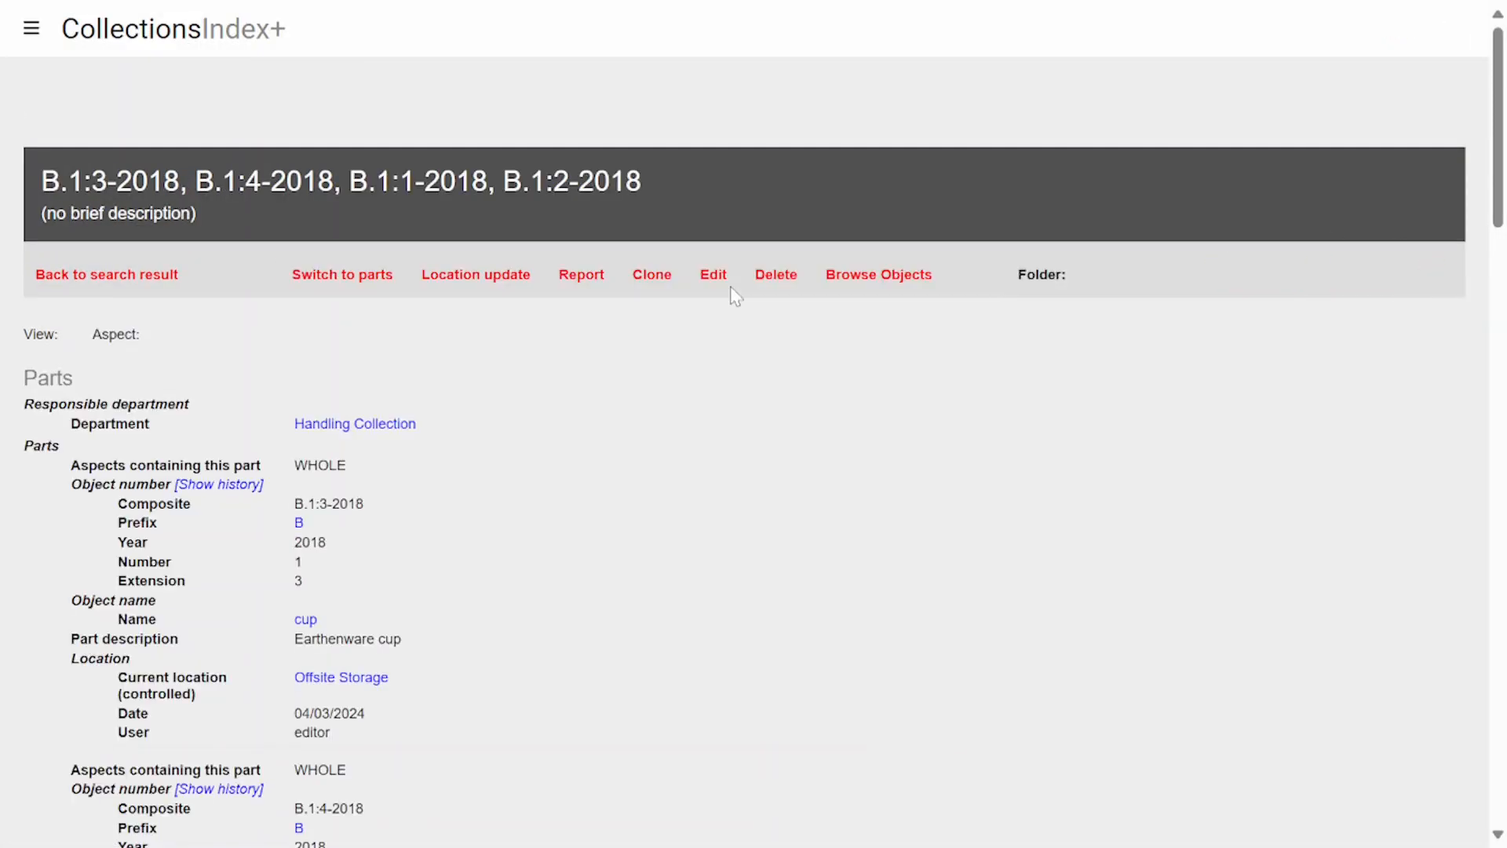
pyautogui.scroll(-3, 481, 361)
pyautogui.scroll(-2, 480, 362)
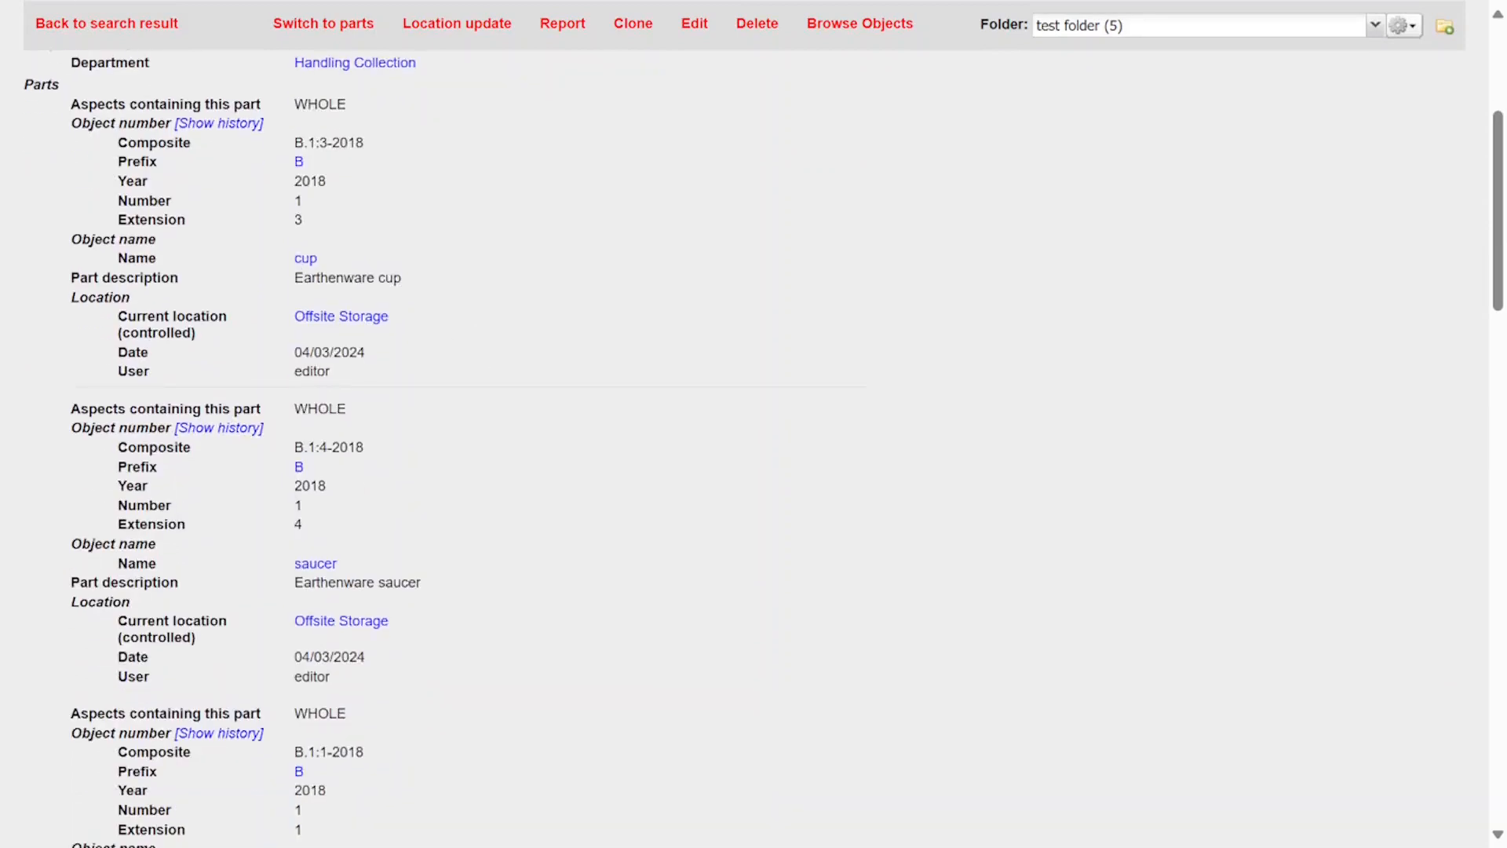
pyautogui.scroll(-2, 297, 494)
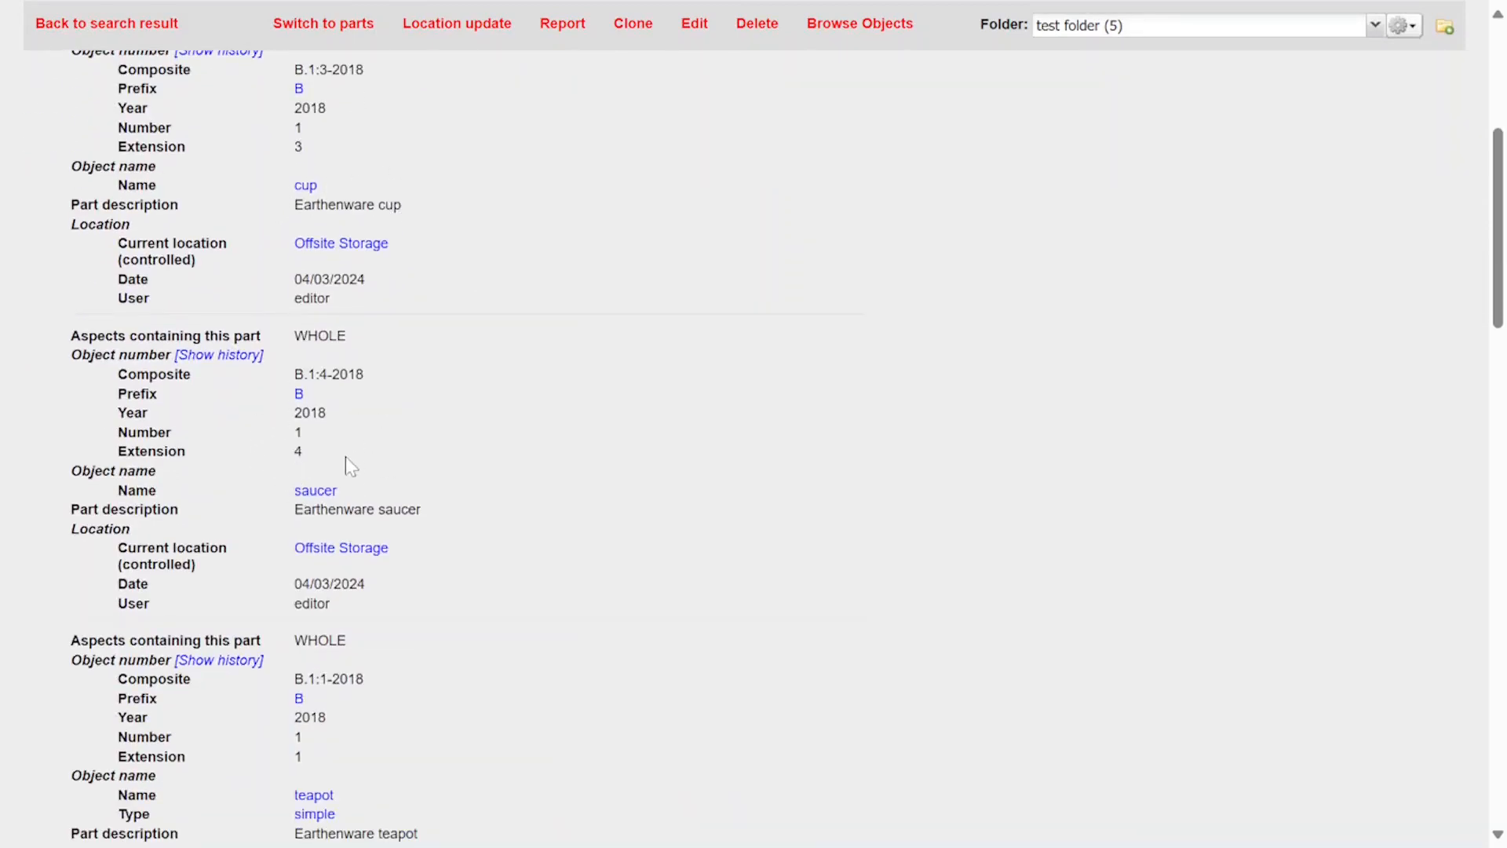
pyautogui.scroll(-4, 345, 456)
pyautogui.scroll(10, 345, 456)
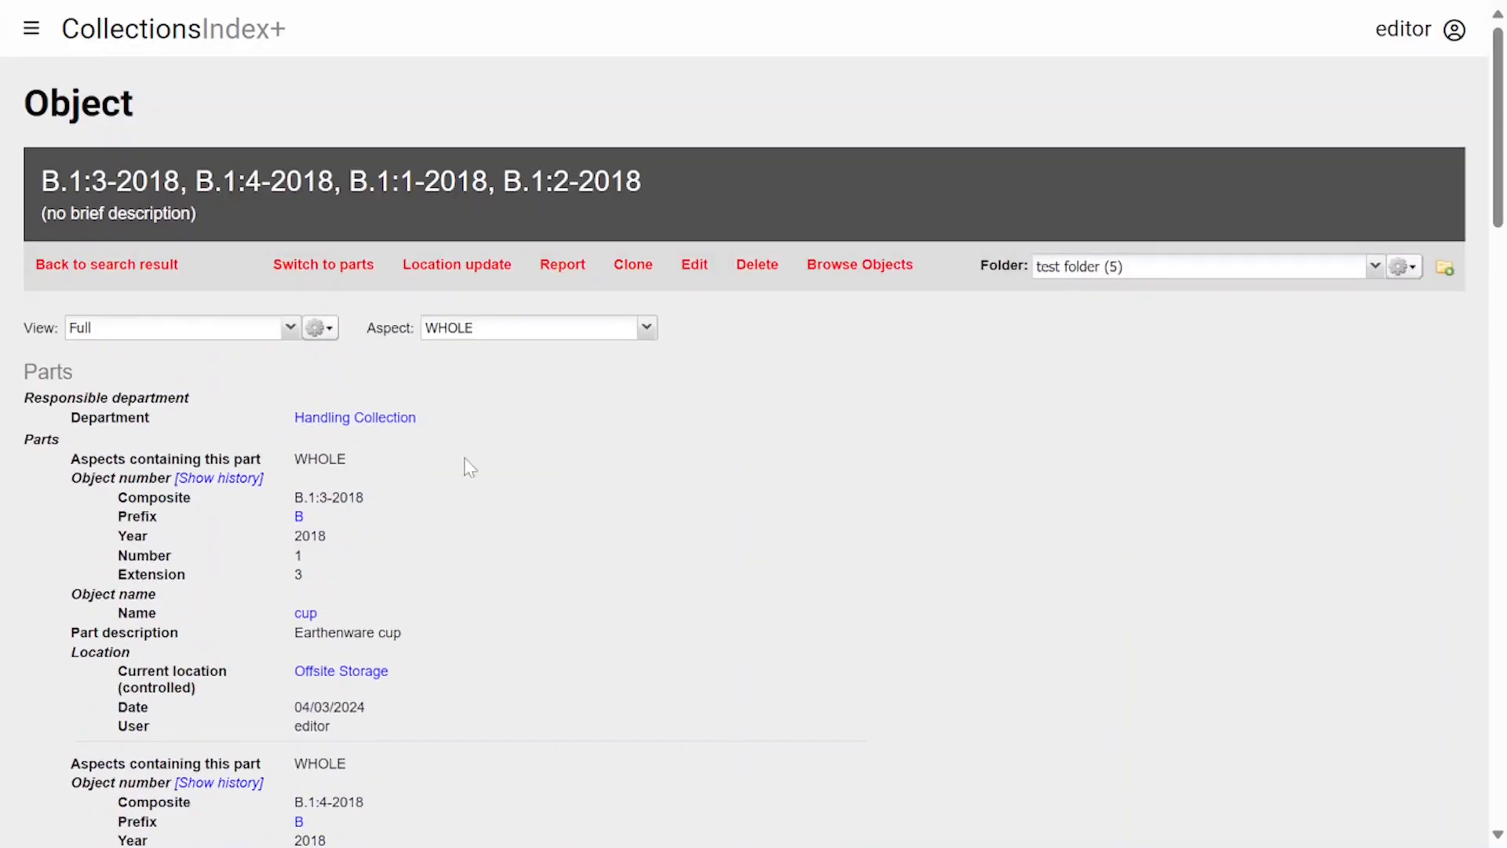